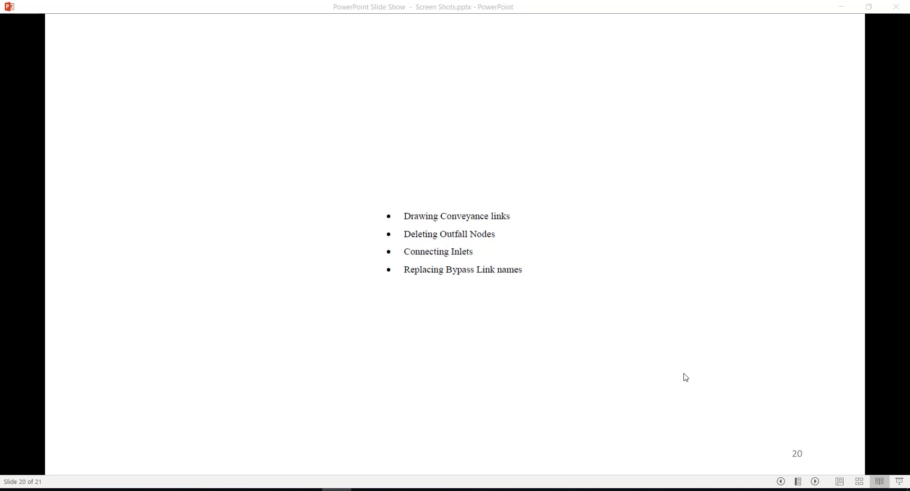
- Open the FDOT Civil 3D Drainage Stormwater & Sewer Analysis folder inside the Dataset folder in File Explorer
left_click(102, 489)
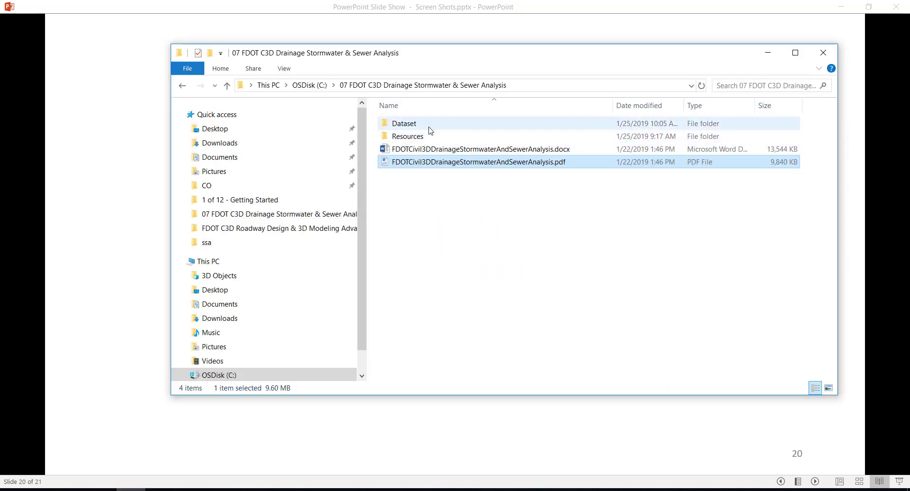
double_click(429, 125)
double_click(430, 127)
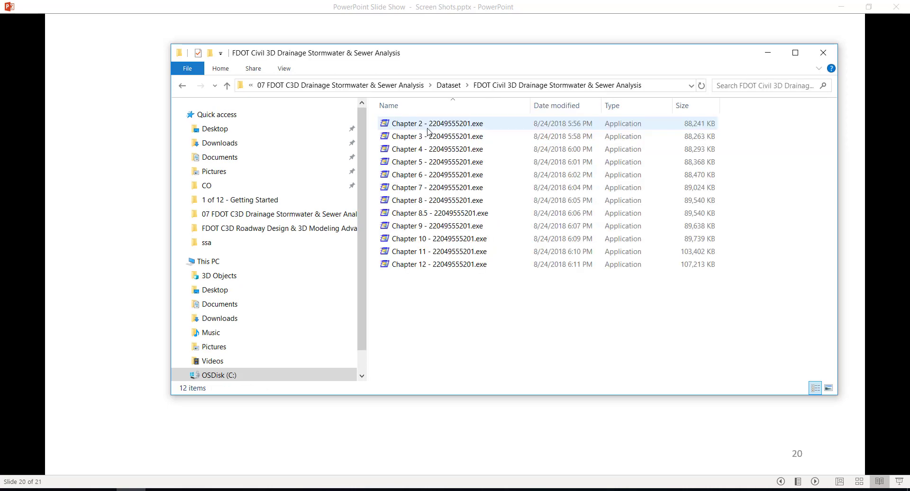
- Unzip the Chapter 6 self-extractor into the Civil 3D Projects folder on the C drive, then close the extractor and File Explorer
left_click(447, 176)
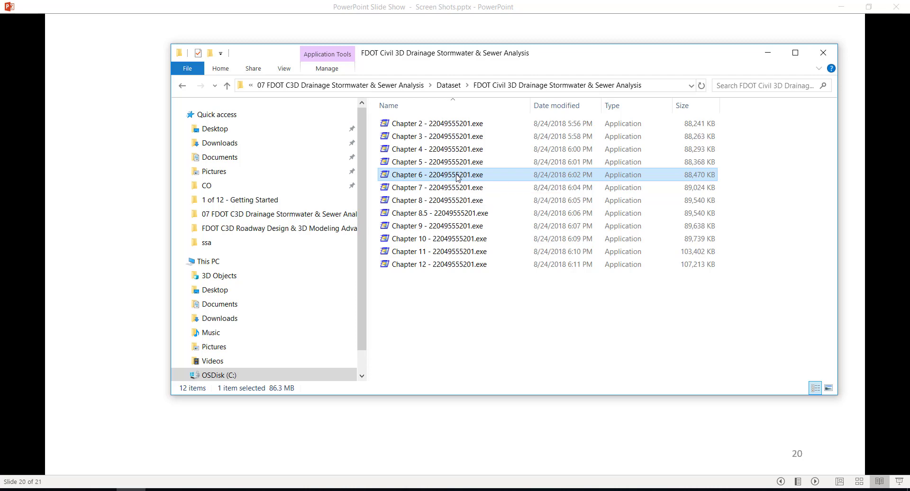
double_click(456, 176)
left_click(476, 254)
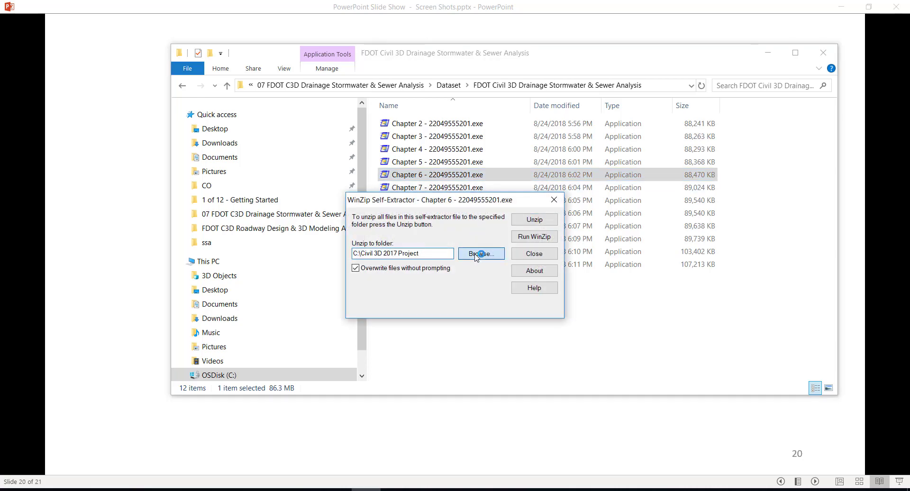
left_click_drag(398, 298, 392, 301)
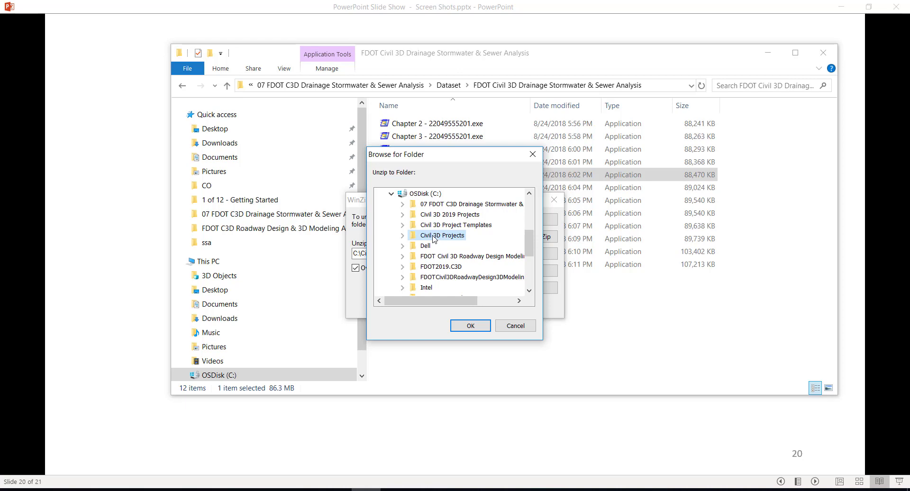
left_click(470, 325)
left_click(534, 221)
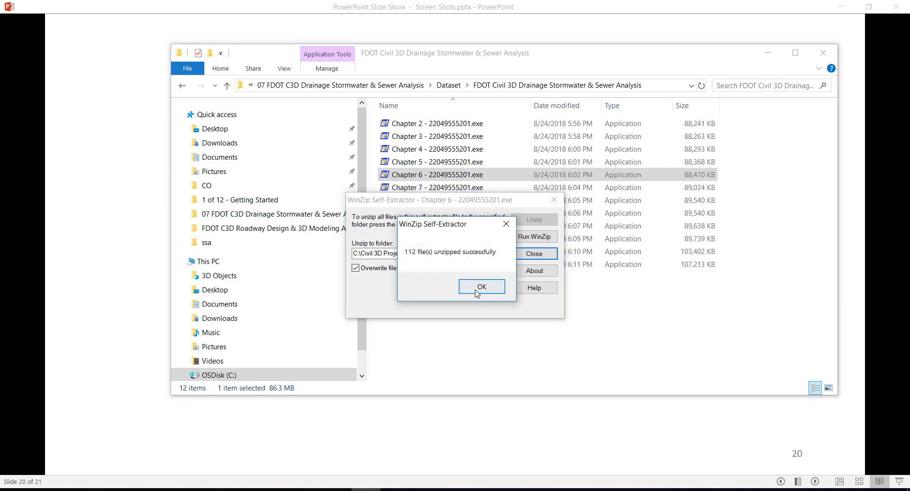
left_click(476, 293)
left_click(534, 255)
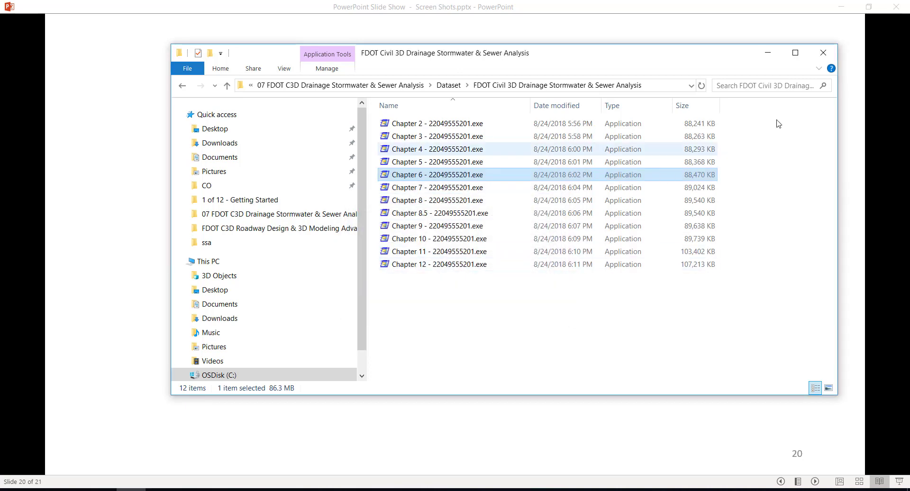
left_click(823, 52)
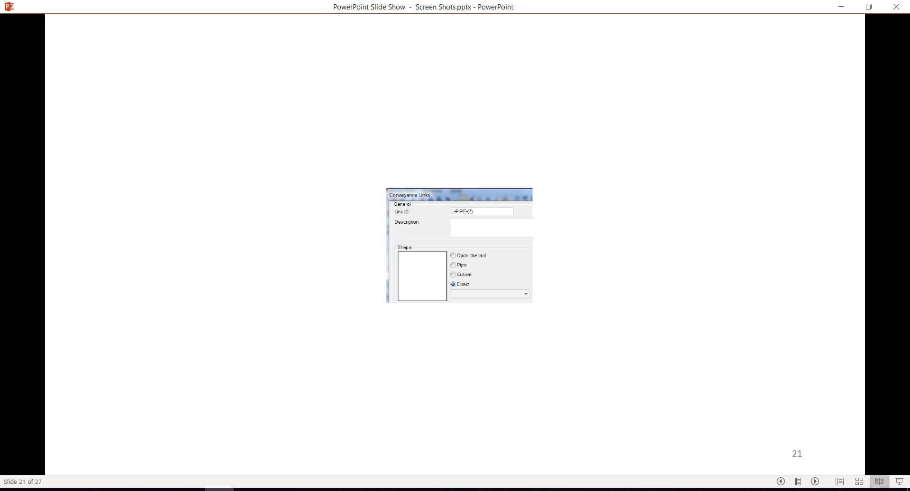
- Close the slide show and launch Autodesk Storm and Sanitary Analysis 2019
left_click(895, 6)
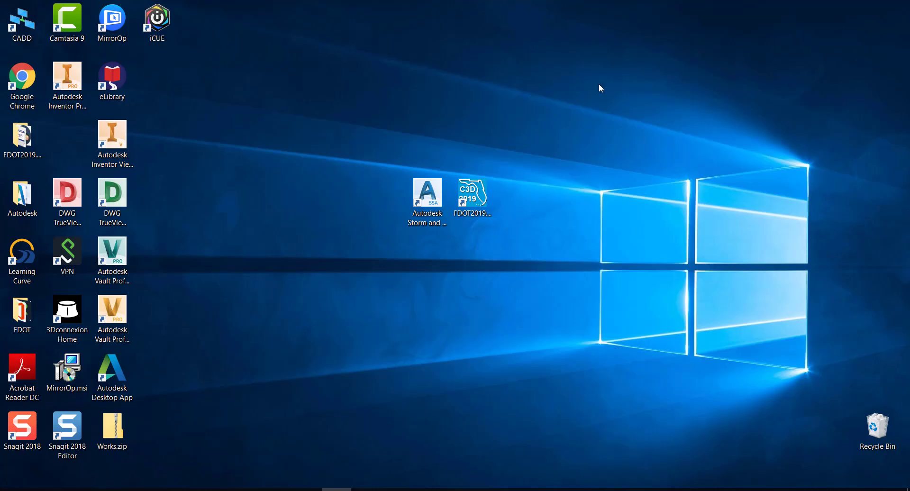
left_click(434, 200)
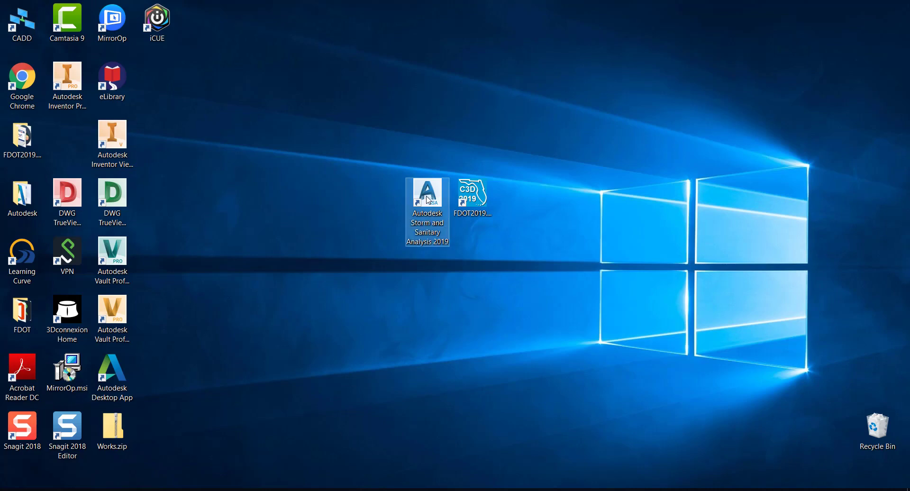
double_click(429, 199)
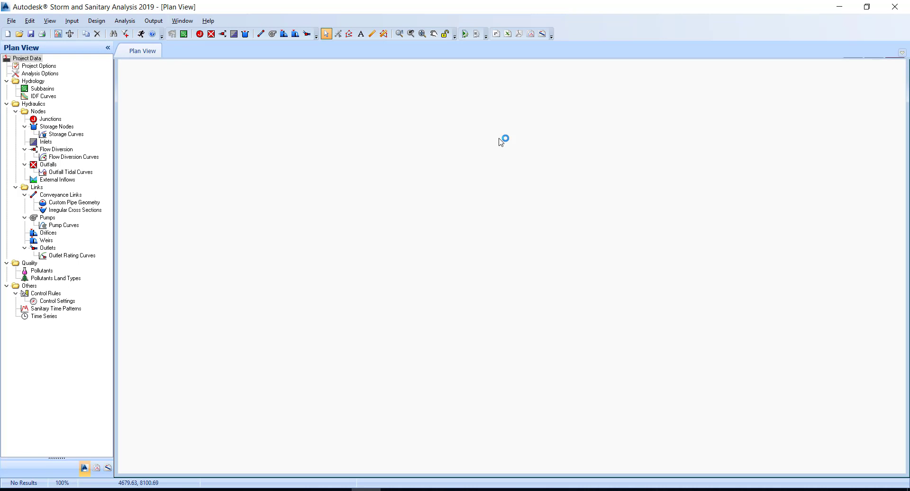
- Open the project file Proposed Drainage - SR61.spf from the project's Drainage\ssa folder
left_click(15, 22)
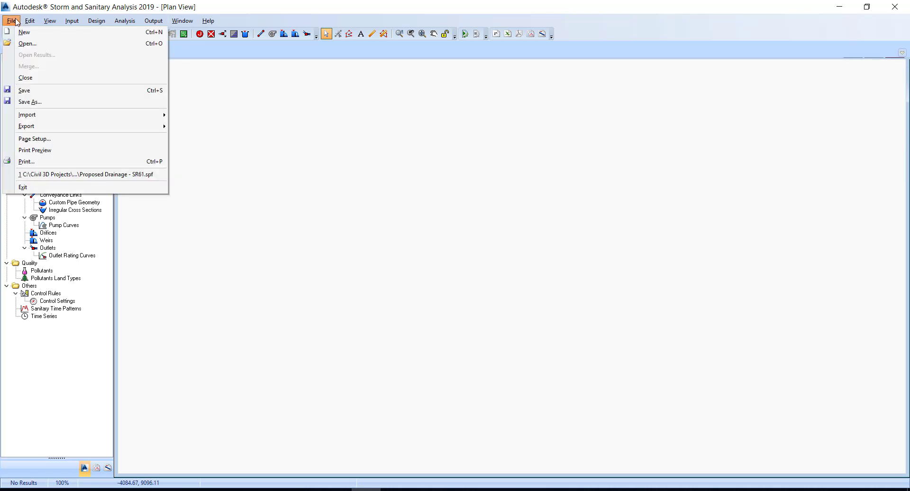
left_click(34, 44)
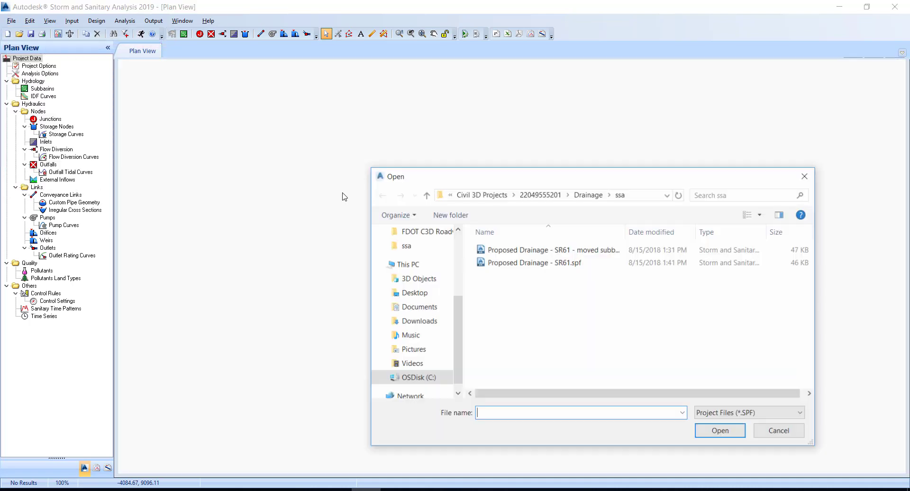
left_click_drag(538, 176, 461, 136)
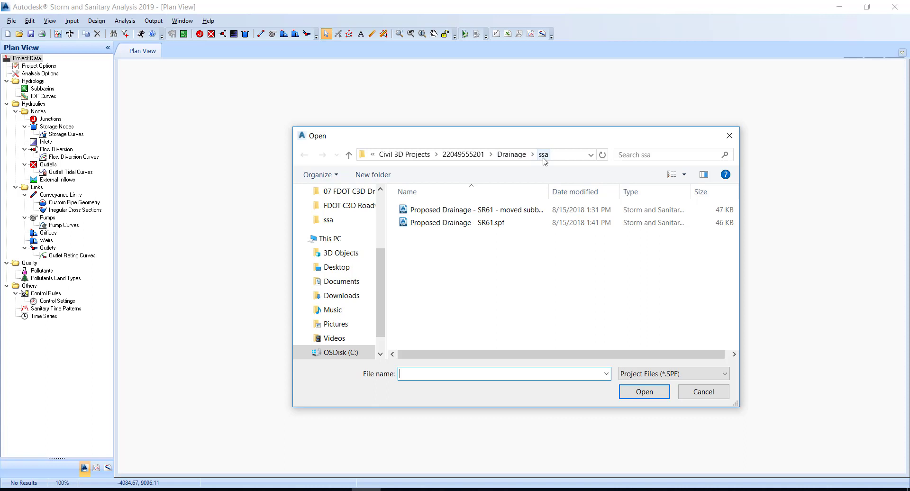
left_click(448, 225)
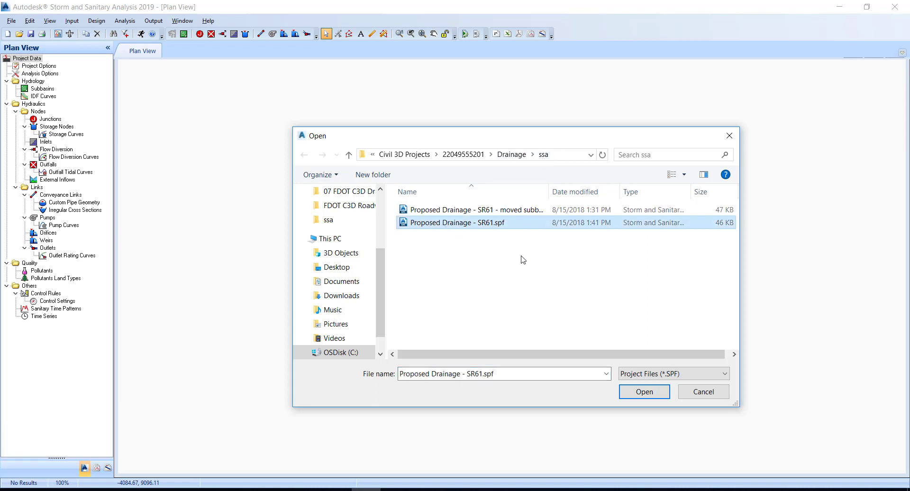
left_click(640, 391)
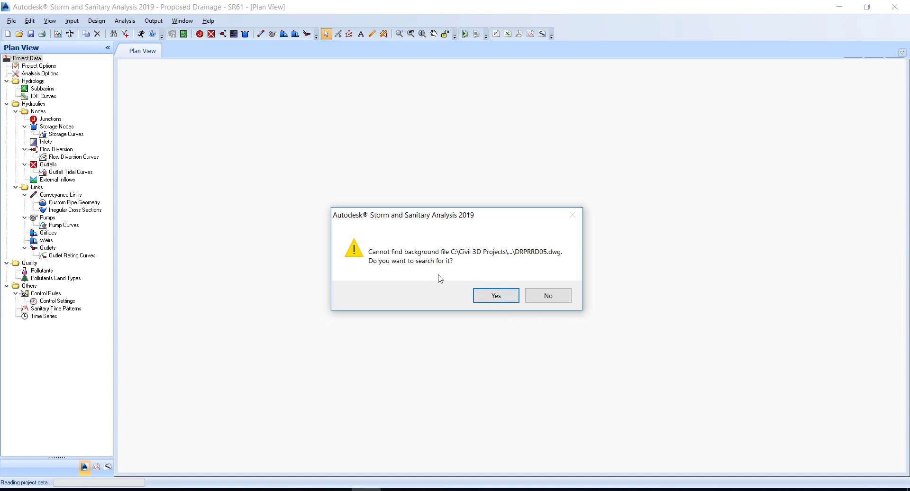
- Locate the missing background drawing by loading DRPRRD05.dwg from the project's Drainage folder
left_click(488, 299)
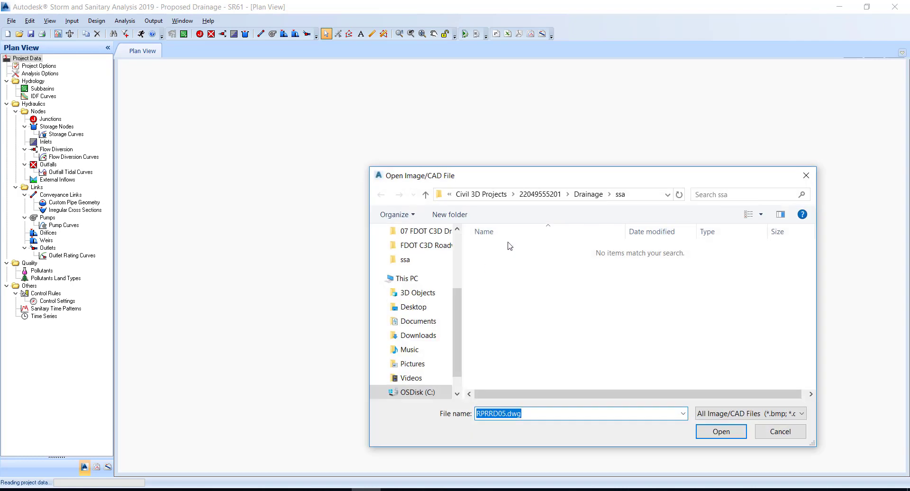
left_click(587, 196)
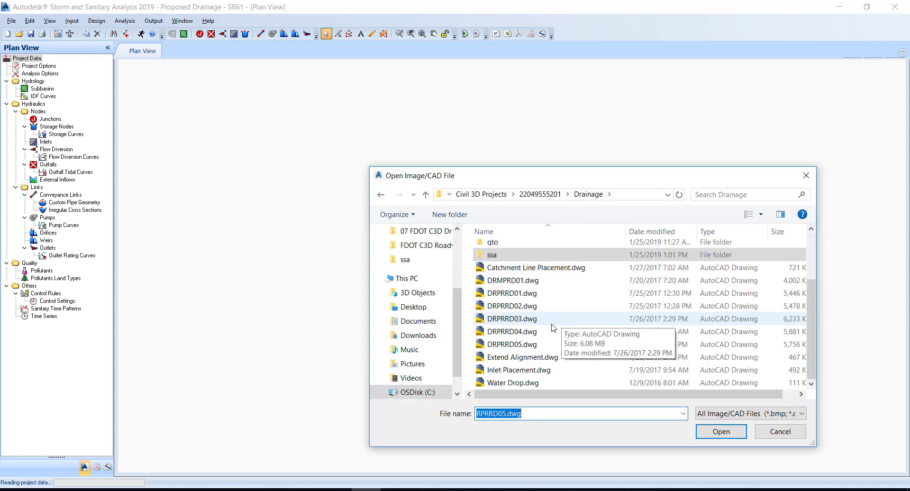
left_click(513, 344)
left_click(721, 431)
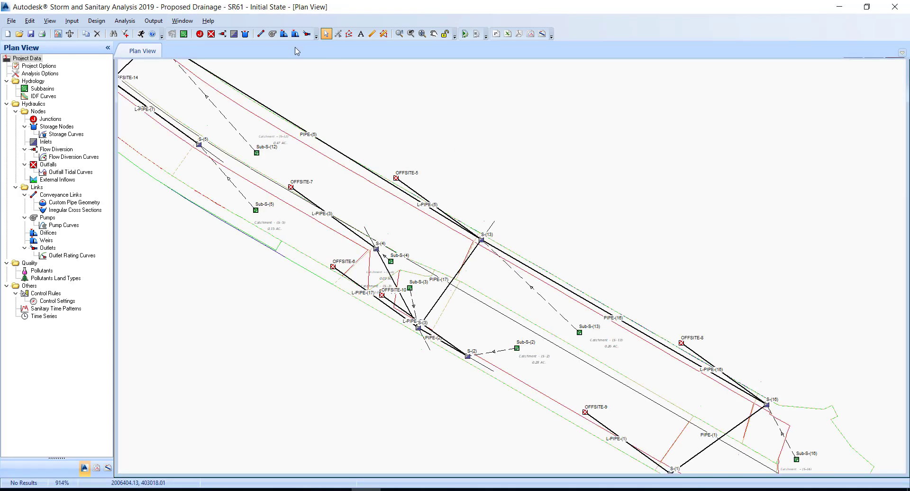
- Draw a conveyance link from inlet S-(9) to inlet S-(8), with two bend points between the roadway edges
left_click(261, 34)
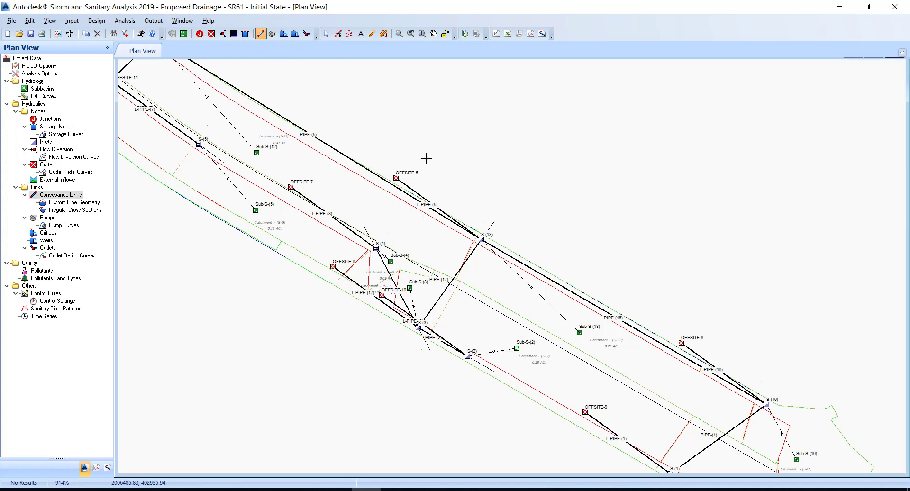
scroll(426, 158, "up", 1)
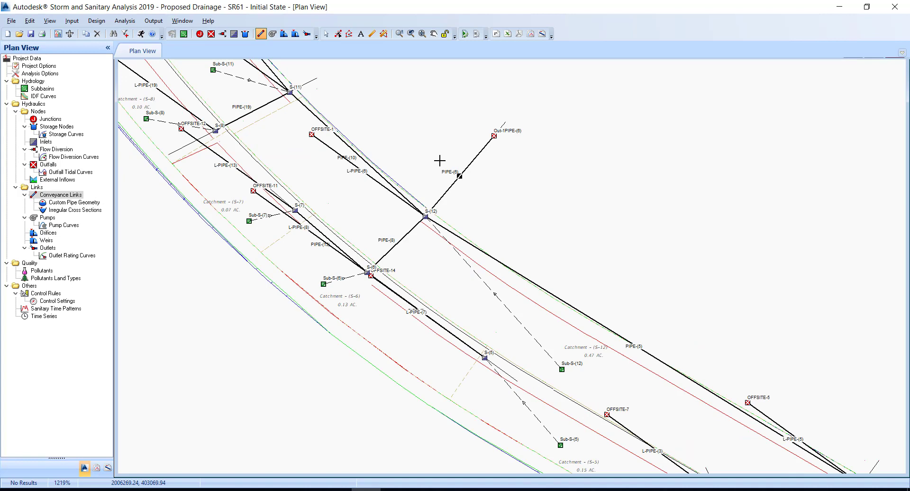
key("Right")
key("Right")
key("Right")
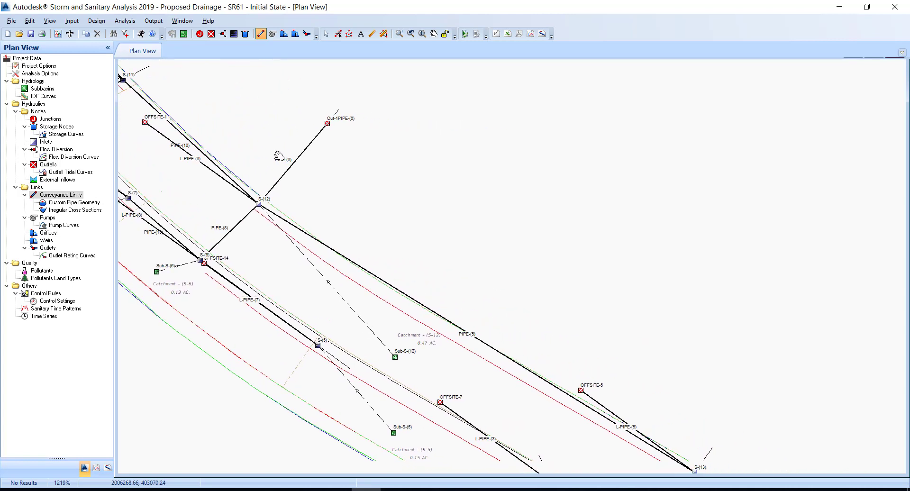
scroll(422, 162, "up", 4)
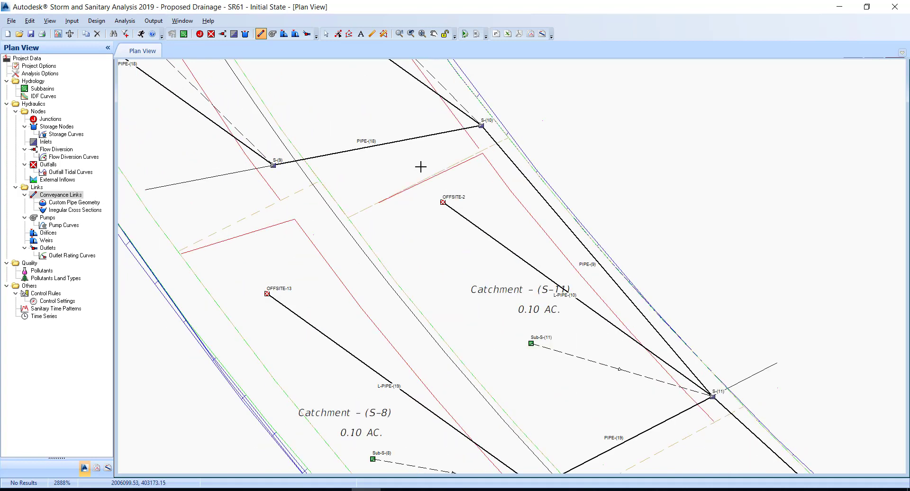
left_click_drag(424, 218, 427, 168)
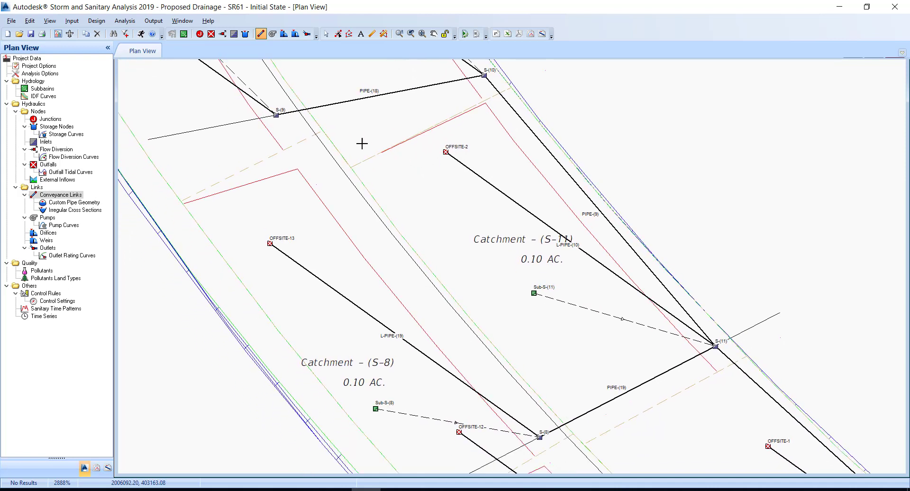
left_click(276, 114)
scroll(368, 141, "down", 2)
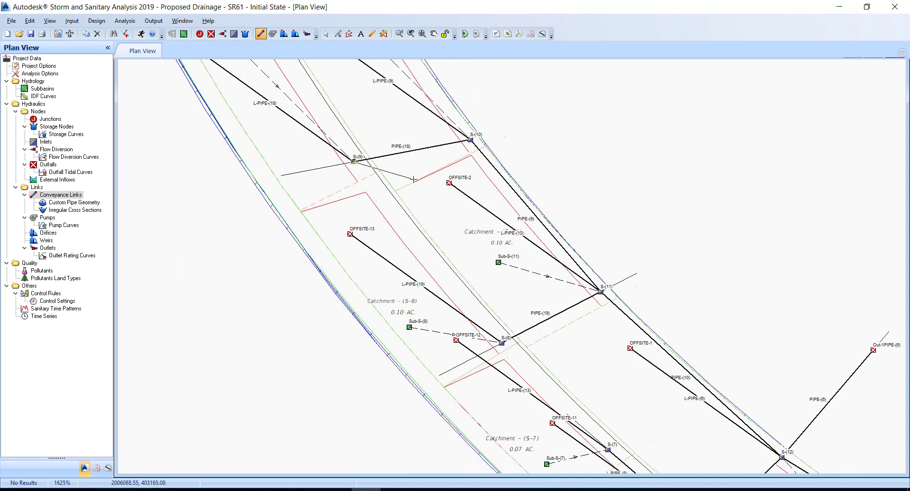
left_click_drag(413, 179, 396, 145)
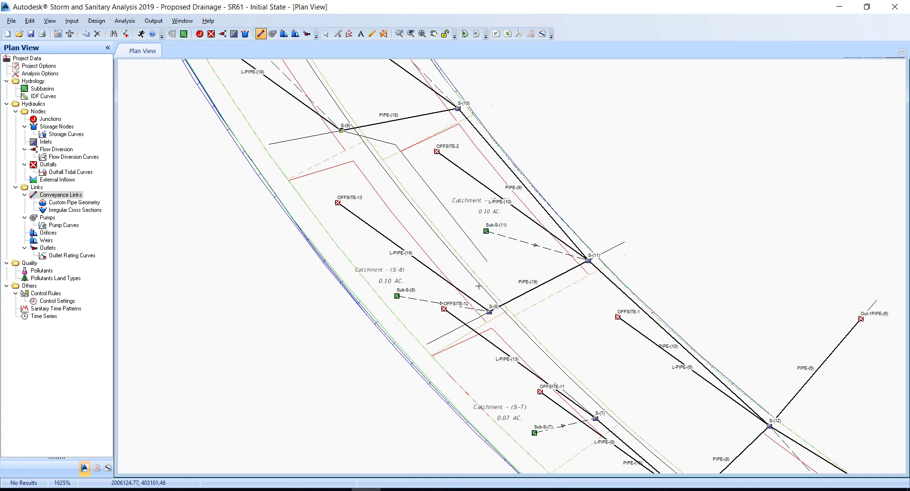
left_click(489, 311)
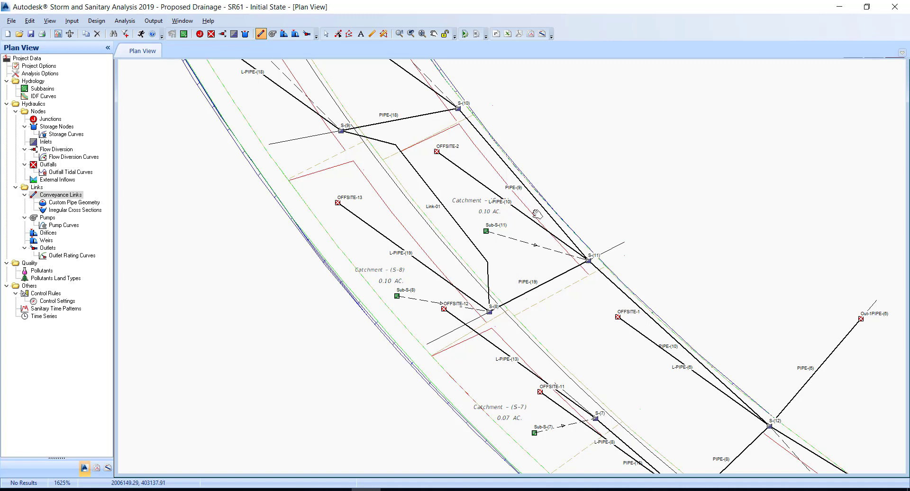
- Draw a conveyance link from inlet S-(10) to inlet S-(11), with two bend points on the outer side of PIPE-(9)
left_click_drag(536, 214, 494, 245)
left_click(416, 139)
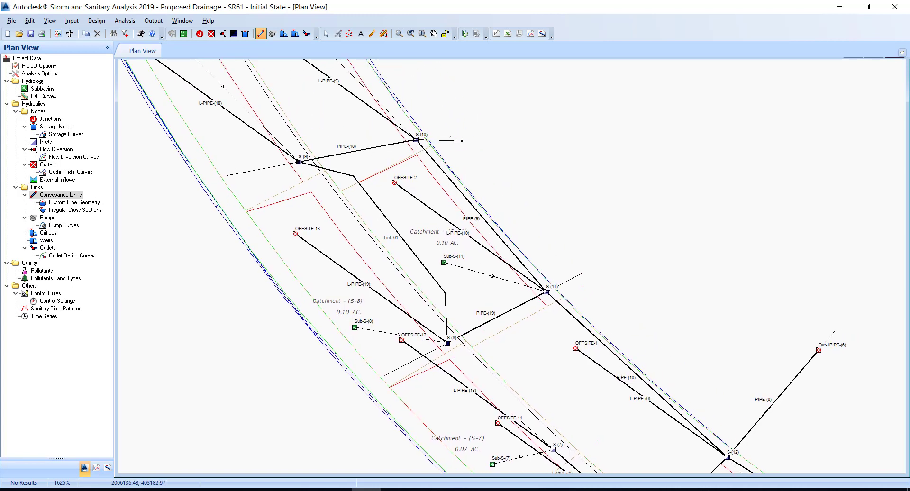
left_click(547, 249)
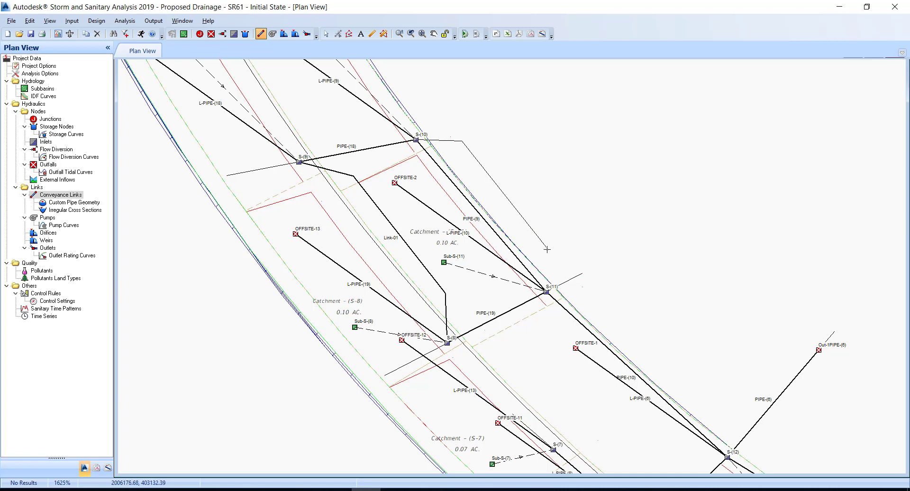
left_click(546, 291)
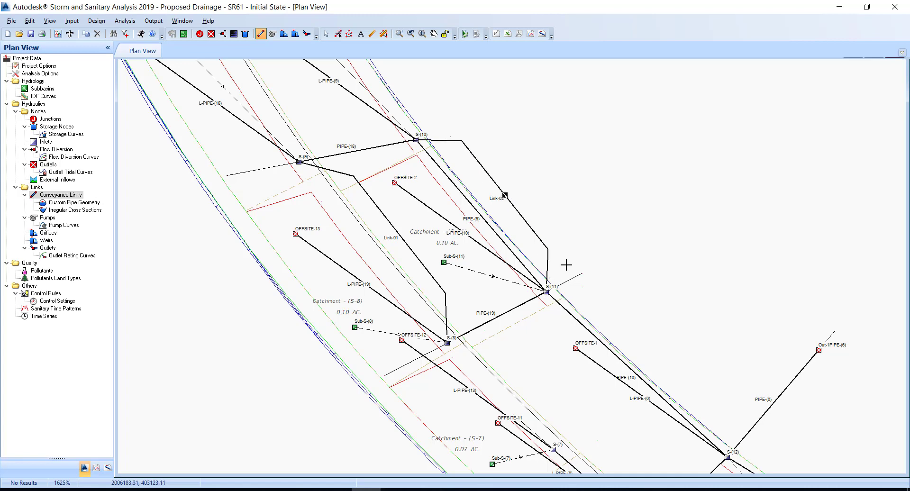
- Draw a conveyance link from inlet S-(8) to inlet S-(7), with two bend points on the inner roadway side
left_click_drag(573, 259, 609, 234)
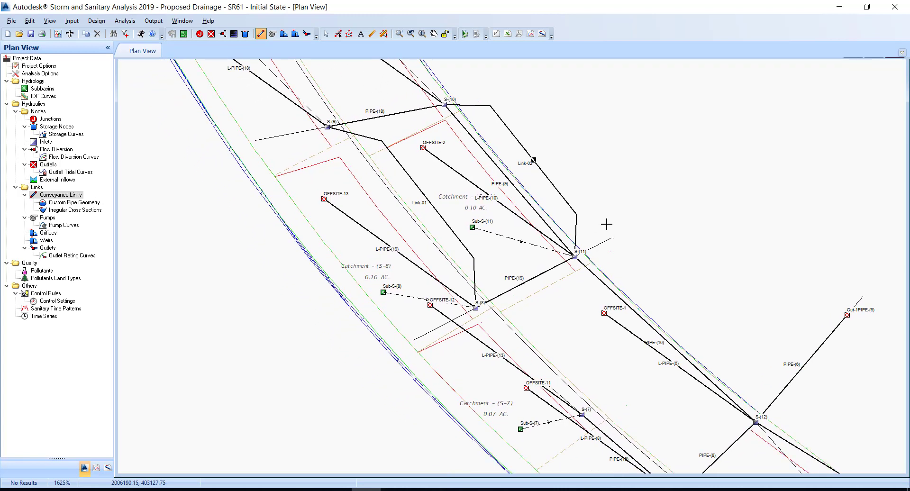
scroll(606, 224, "up", 1)
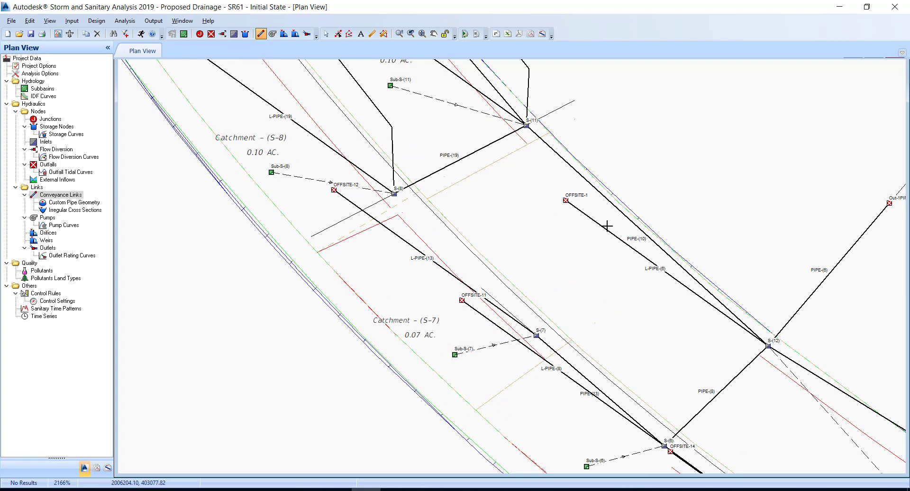
left_click(393, 193)
left_click(463, 209)
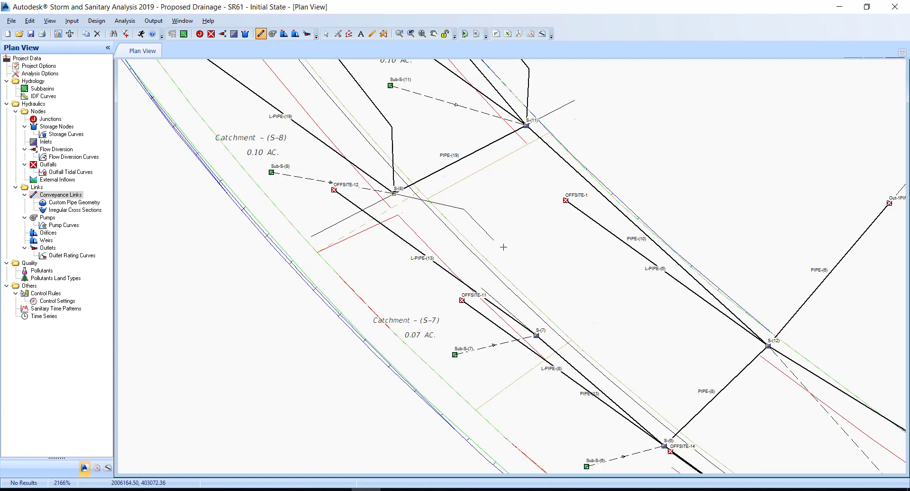
left_click(534, 283)
left_click(536, 335)
- Draw a conveyance link from inlet S-(11) to inlet S-(12), with two bend points on the outer side of PIPE-(10)
left_click_drag(569, 302, 456, 330)
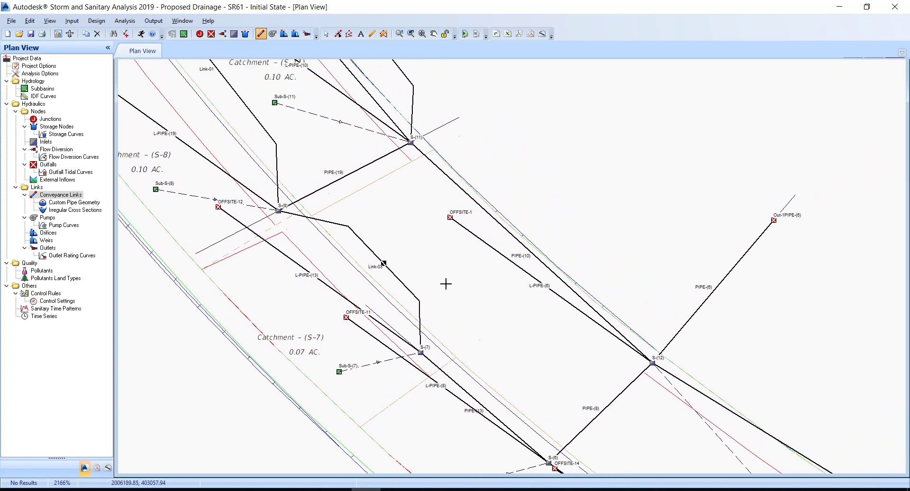
left_click(410, 141)
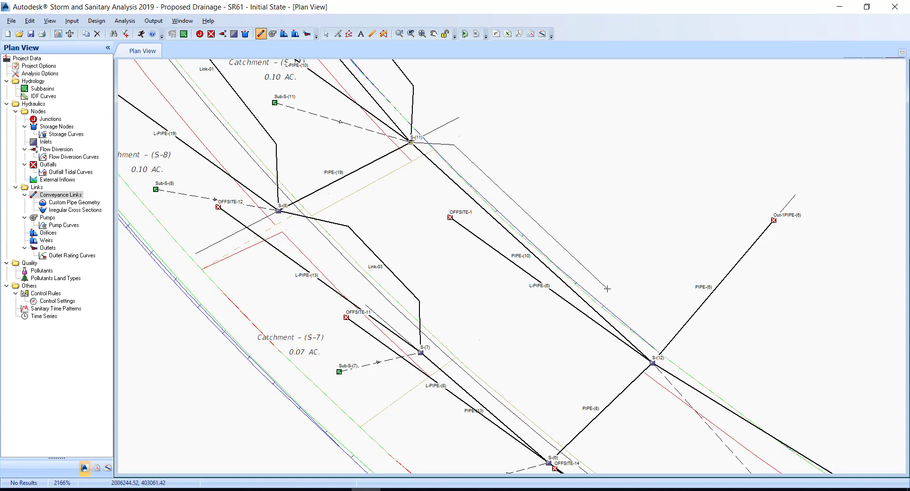
left_click(630, 311)
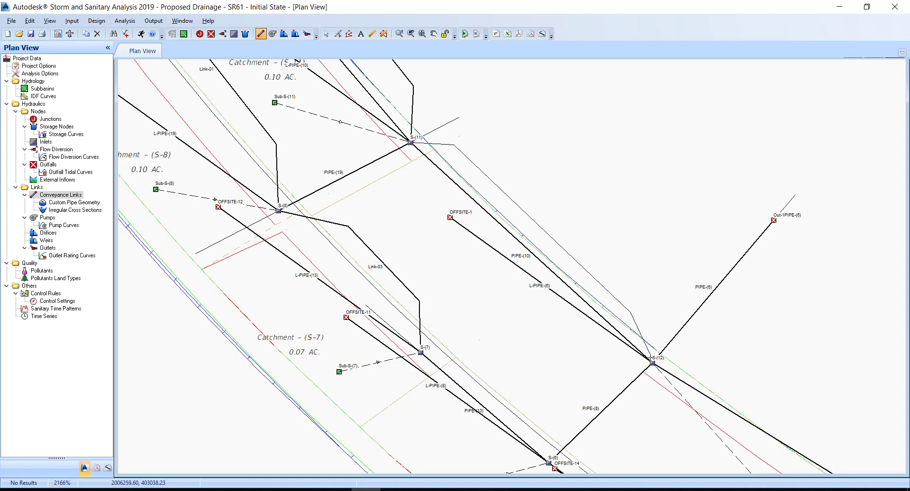
left_click(652, 356)
- Draw a conveyance link from inlet S-(7) to inlet S-(6), with two bend points on the inner roadway side
left_click_drag(647, 304, 626, 155)
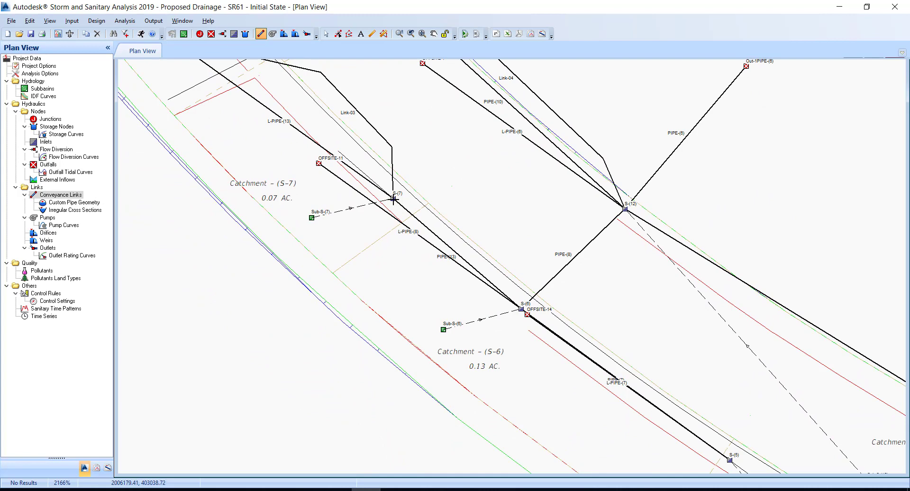
left_click(393, 198)
left_click(433, 195)
left_click(511, 263)
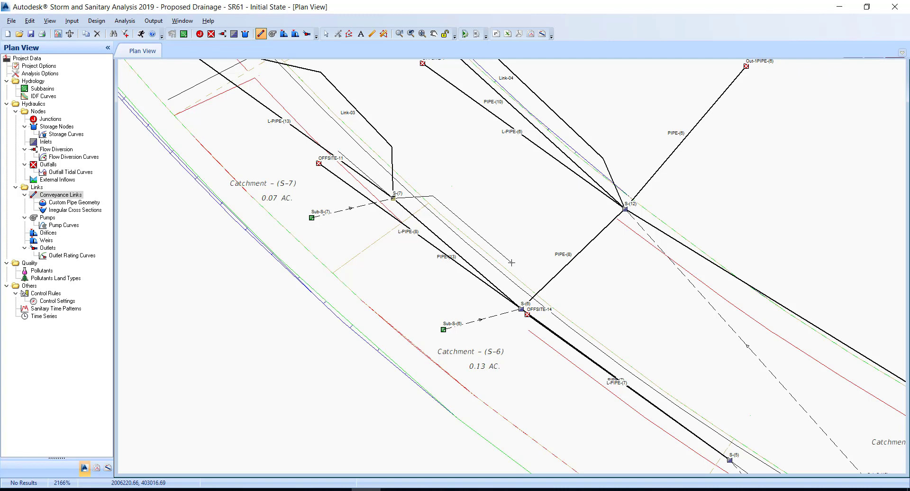
left_click(521, 305)
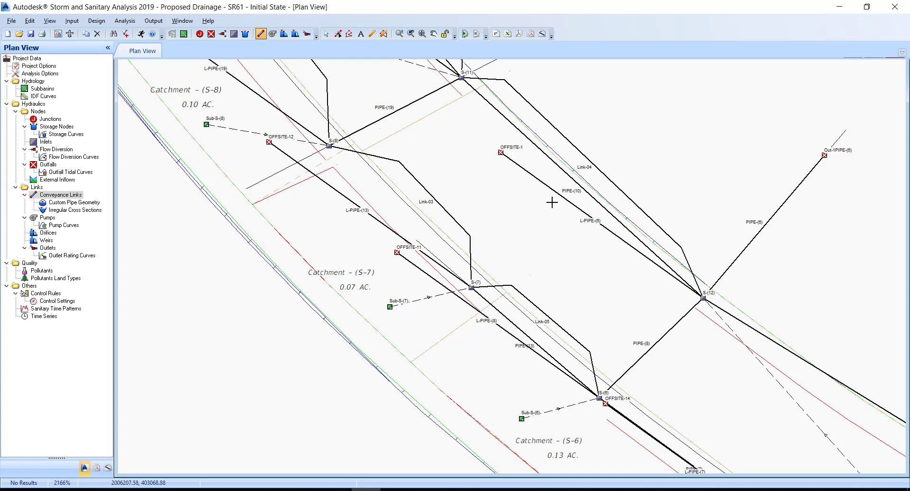
- Draw a conveyance link from inlet S-(4) to inlet S-(5), with two bend points inside Catchment (S-5)
left_click_drag(551, 202, 467, 85)
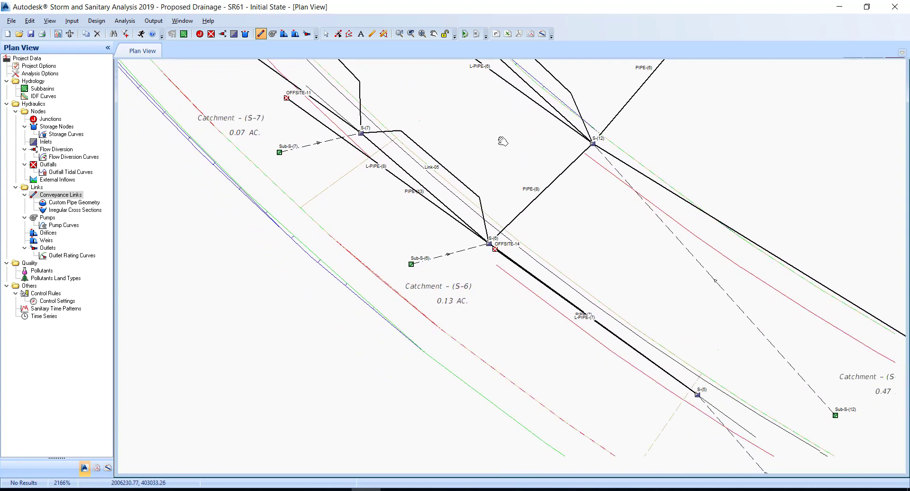
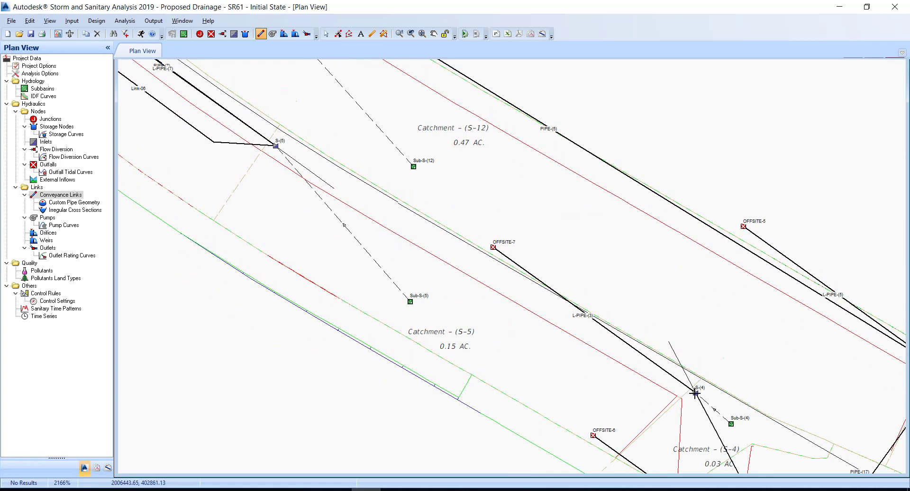
left_click(635, 395)
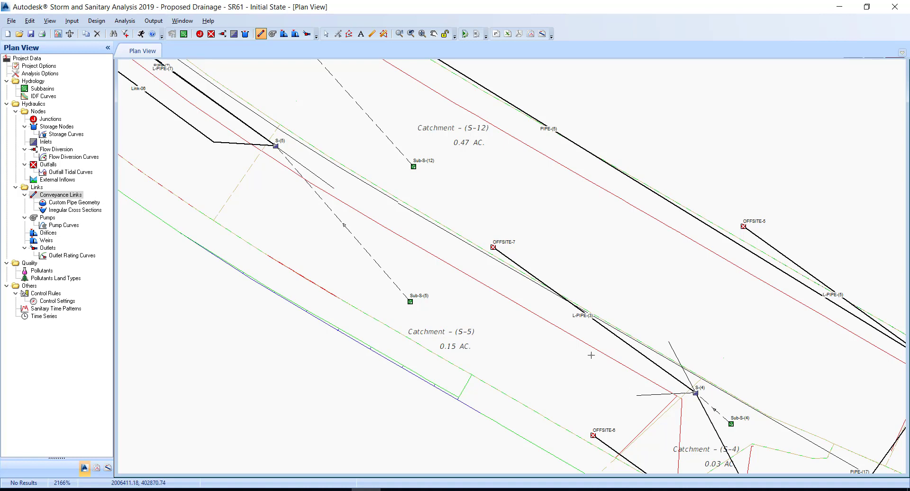
left_click(283, 192)
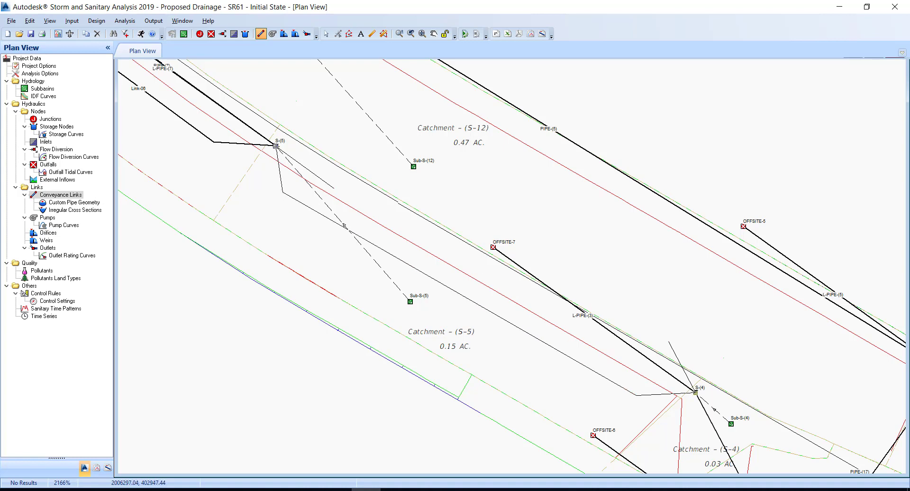
left_click(276, 145)
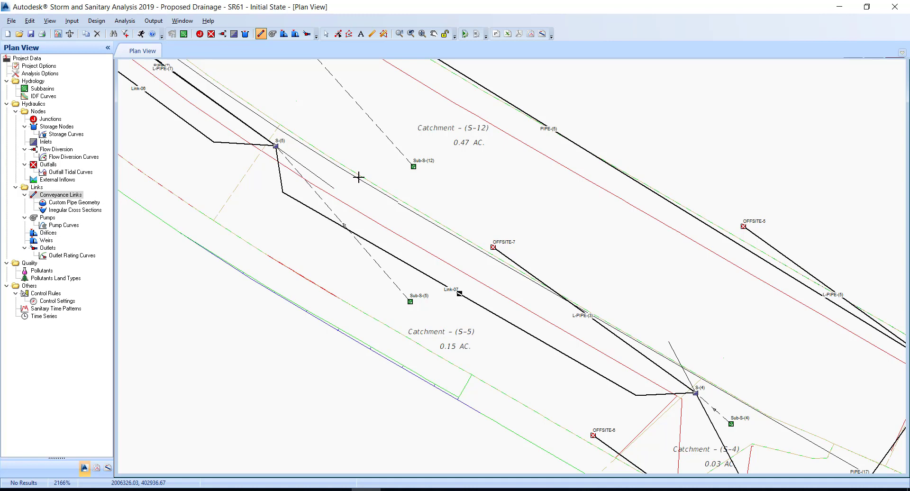
- Draw a conveyance link from inlet S-(12) to inlet S-(13), with two bend points on the Catchment (S-12) side of PIPE-(5)
scroll(453, 211, "down", 1)
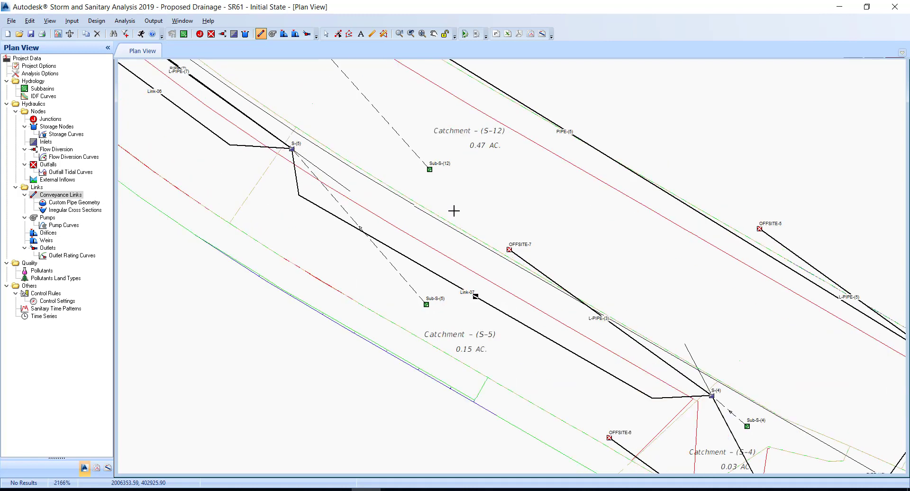
left_click_drag(488, 222, 459, 332)
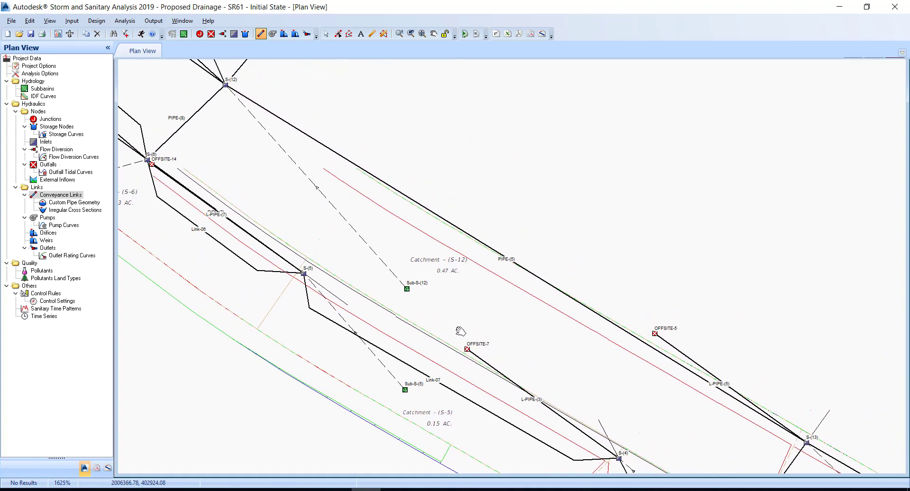
left_click(226, 85)
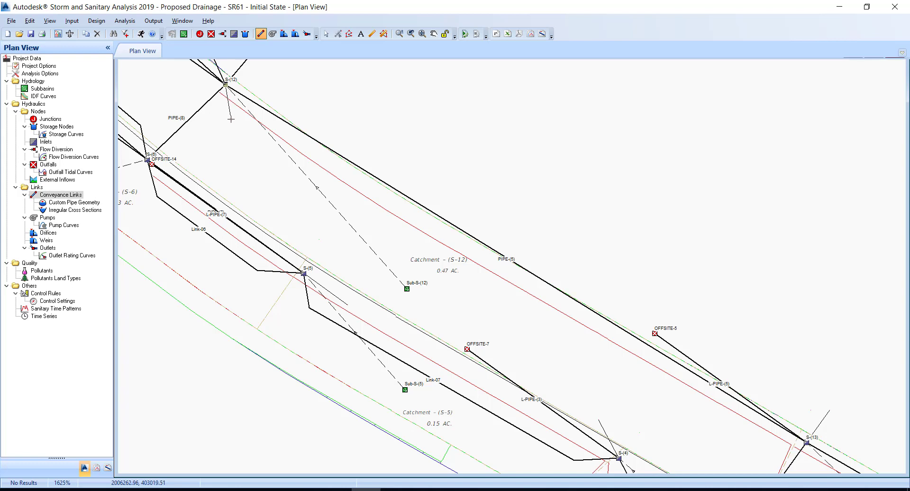
left_click(230, 120)
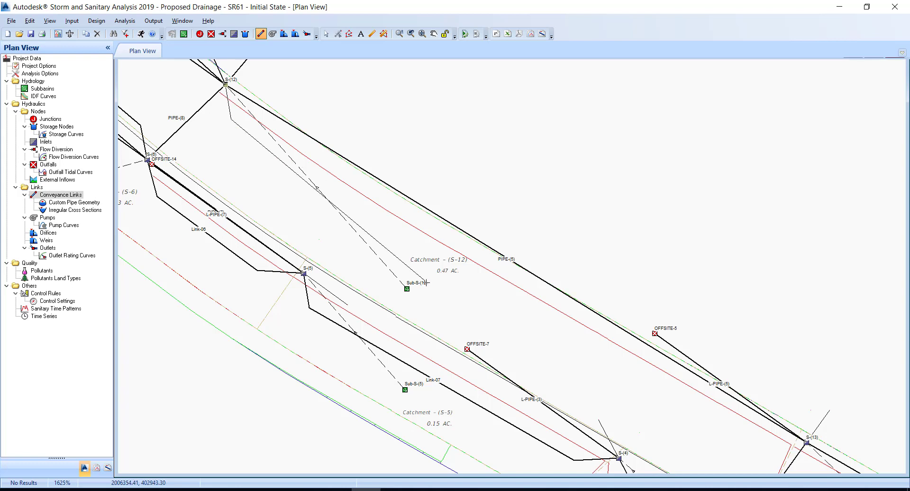
left_click(750, 443)
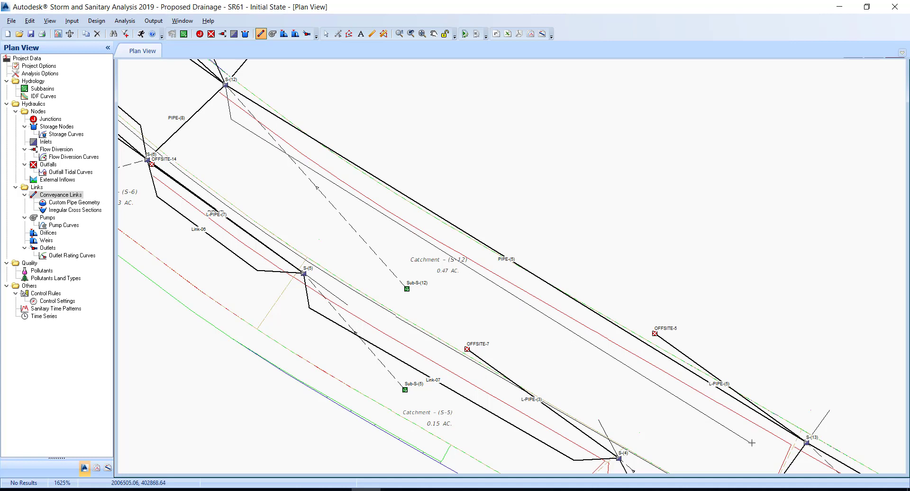
left_click(806, 442)
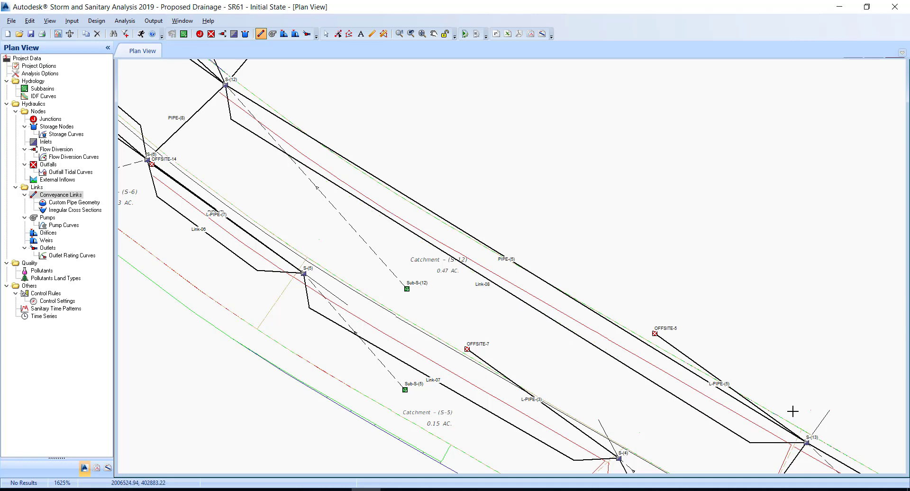
- Draw a conveyance link from inlet S-(3) to inlet S-(2), with two bend points on the roadway side of PIPE-(2)
left_click_drag(789, 408, 739, 273)
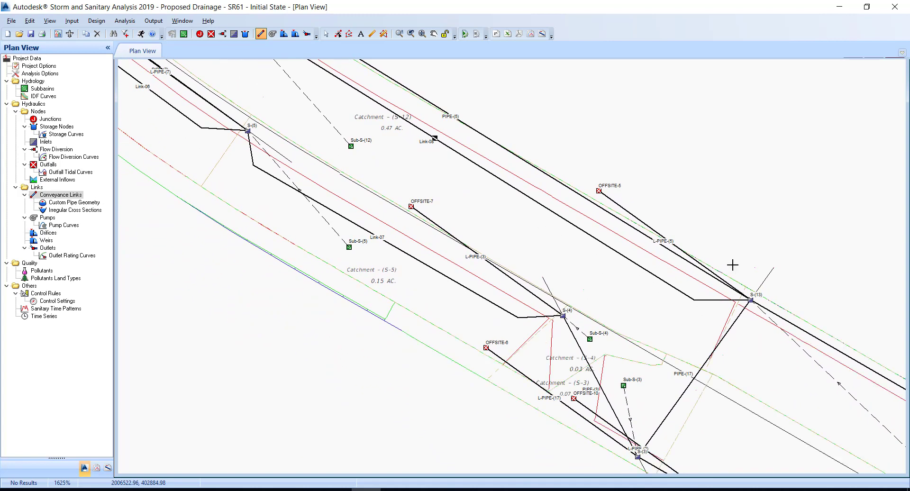
left_click_drag(557, 269, 664, 403)
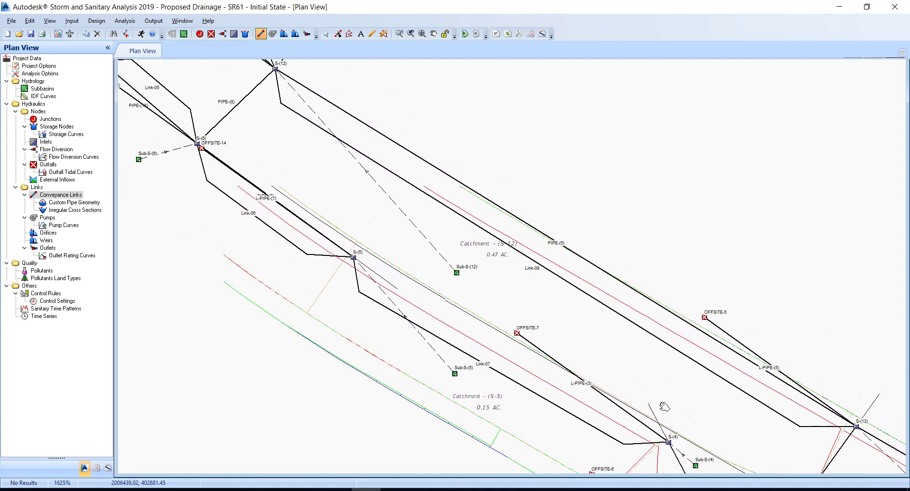
left_click_drag(751, 420, 555, 213)
scroll(613, 318, "up", 5)
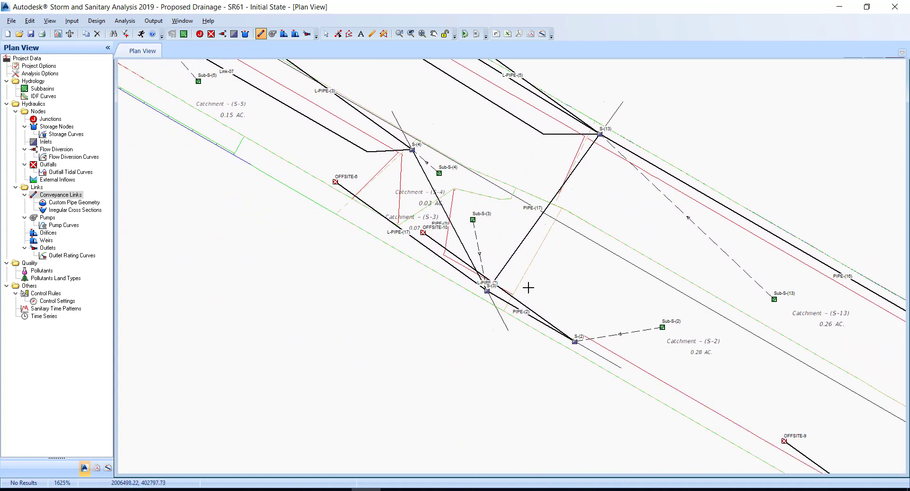
left_click_drag(528, 290, 481, 246)
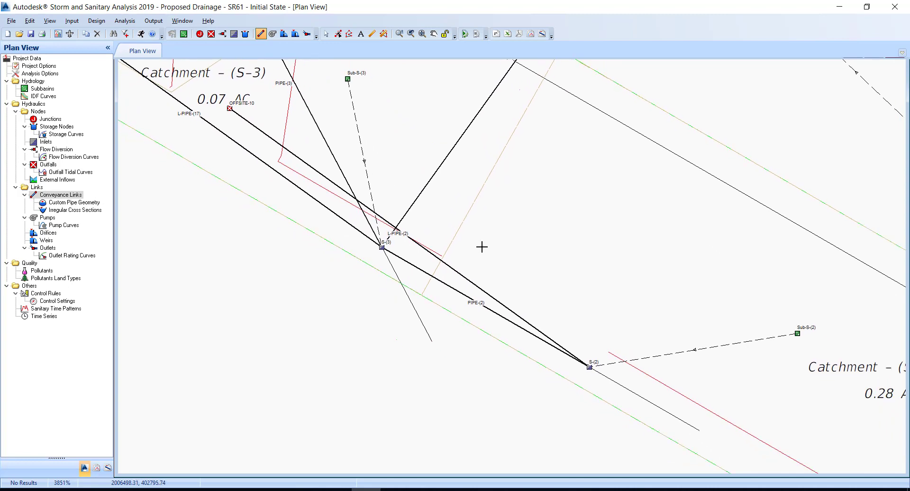
left_click(382, 247)
left_click(577, 319)
left_click(589, 366)
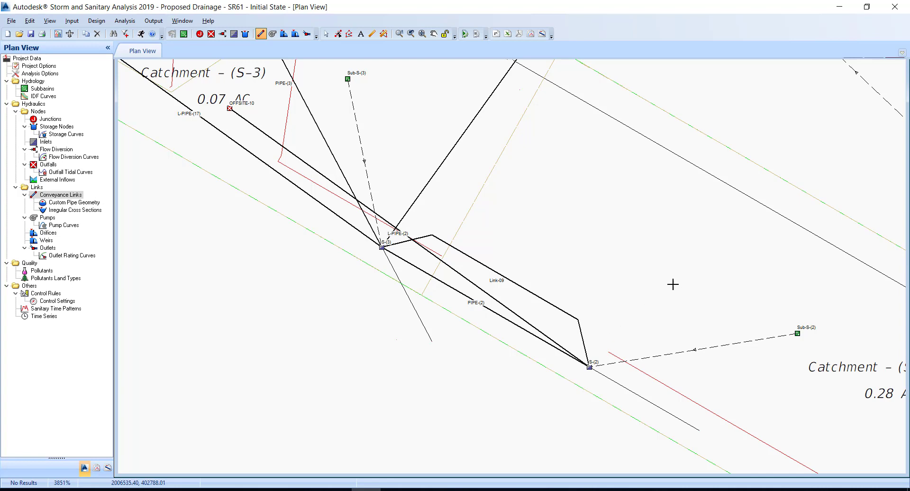
- Draw a conveyance link from inlet S-(1) to inlet S-(2), with two bend points on the Catchment (S-2) side
scroll(649, 295, "down", 3)
left_click_drag(660, 311, 433, 166)
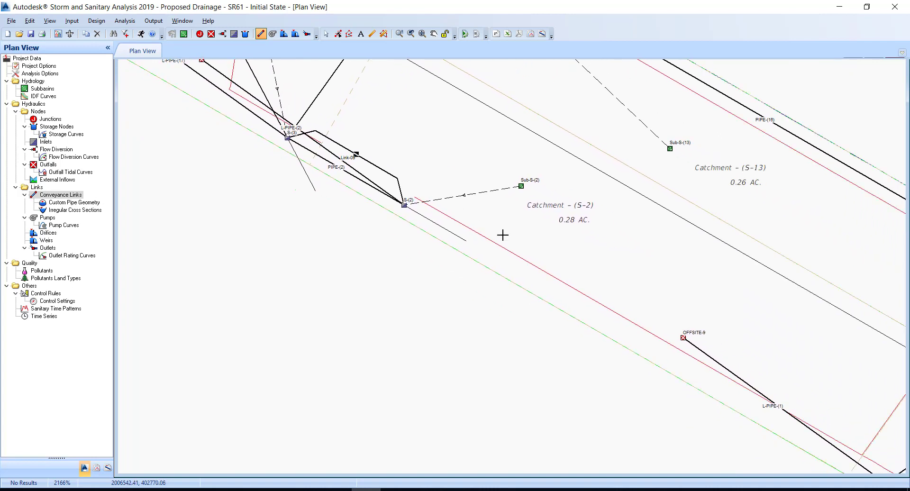
left_click_drag(572, 270, 495, 218)
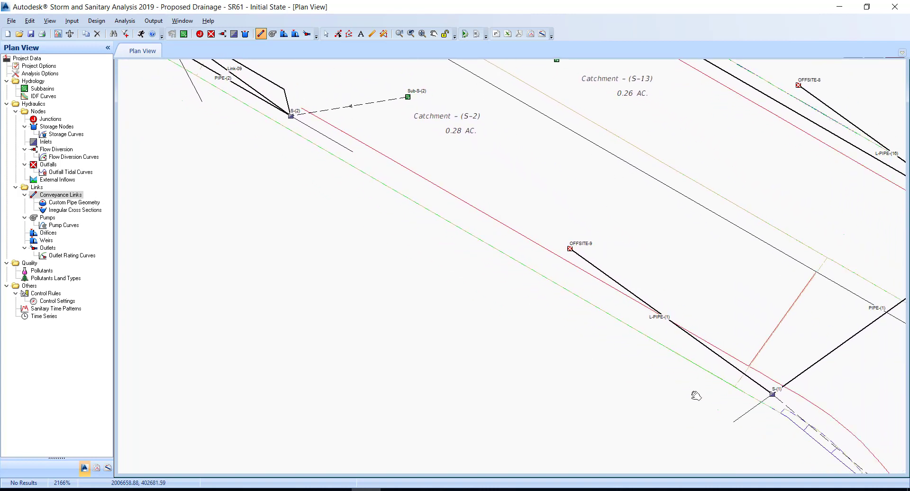
left_click_drag(695, 385, 711, 432)
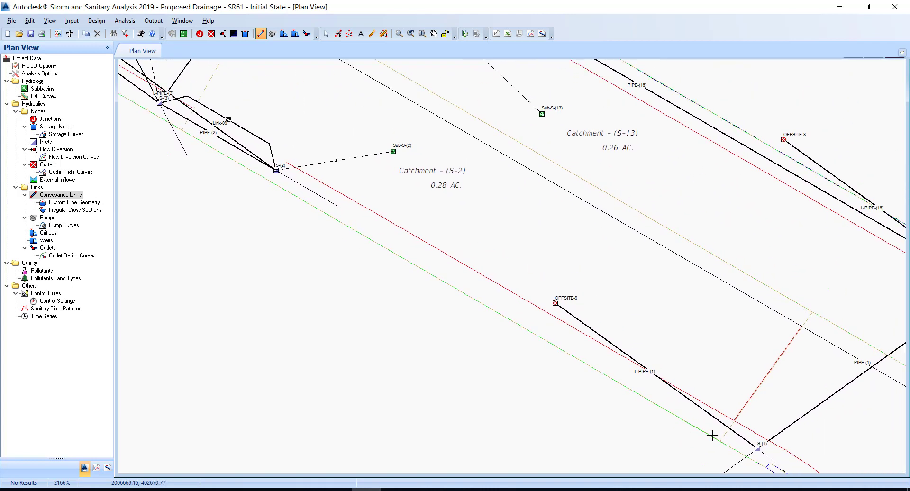
left_click(756, 448)
left_click(322, 170)
left_click(277, 169)
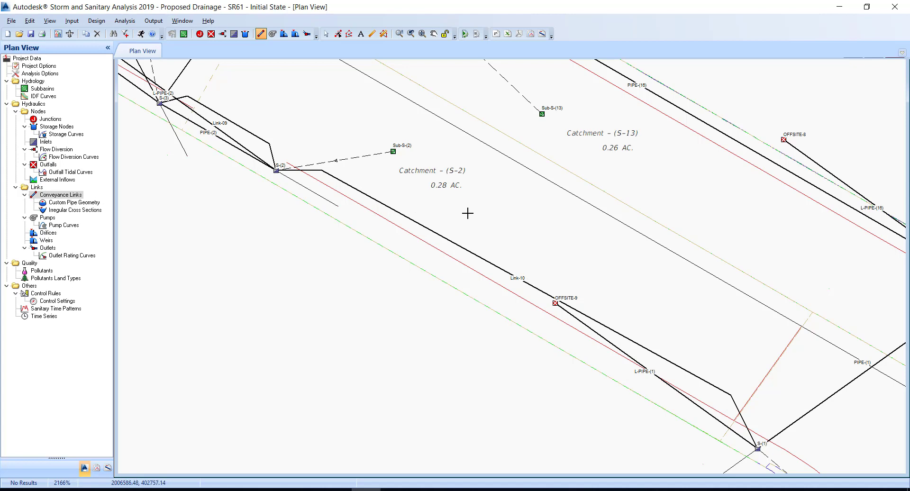
- Draw a conveyance link from inlet S-(13) to inlet S-(16), with two bend points on the Catchment (S-13) side, and end link drawing
left_click_drag(483, 195, 444, 285)
scroll(444, 285, "down", 2)
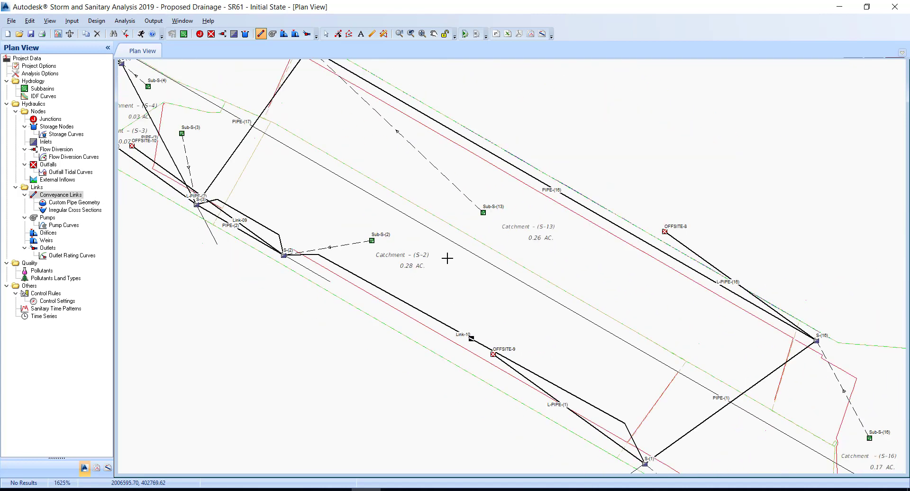
left_click_drag(461, 240, 427, 278)
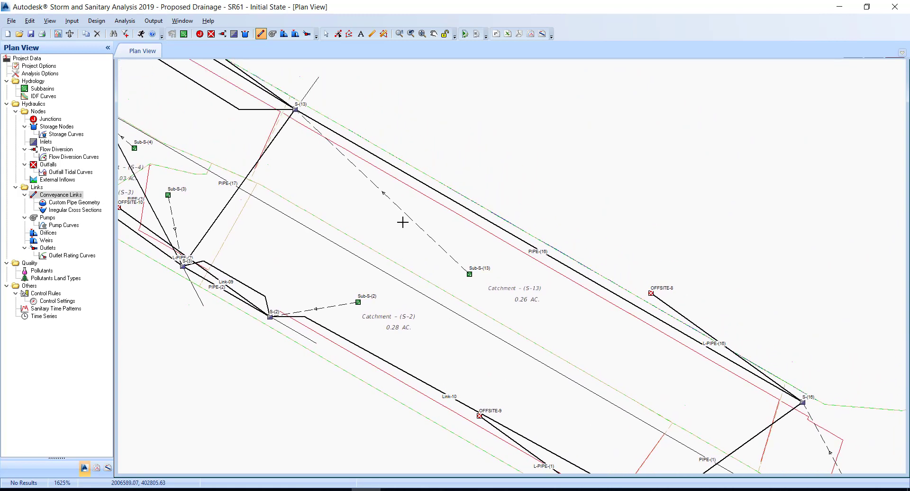
left_click(295, 110)
left_click(302, 137)
left_click(750, 396)
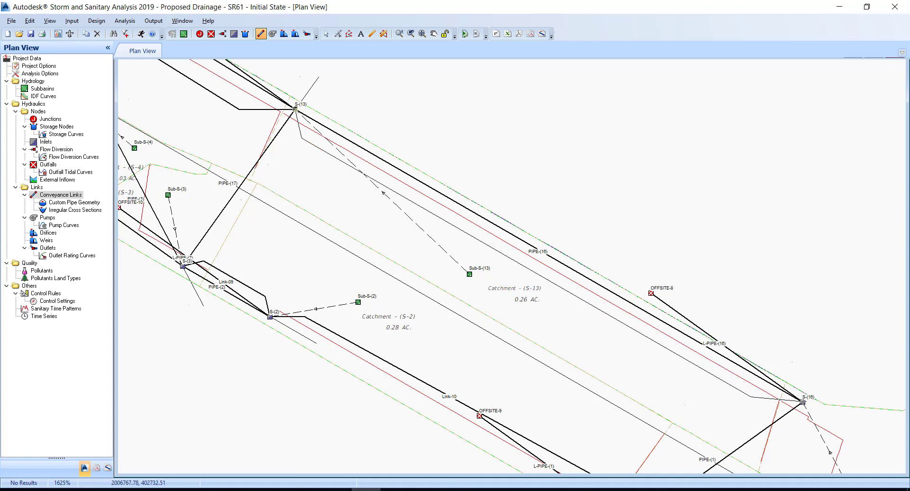
left_click(802, 402)
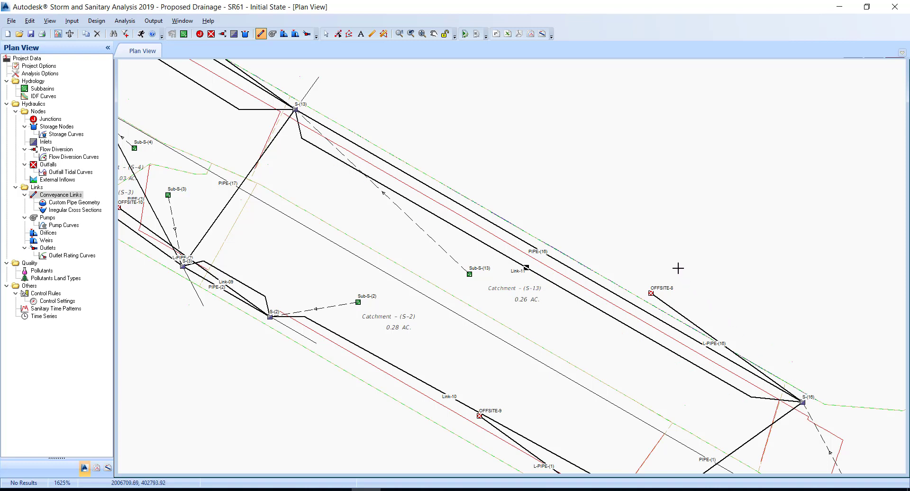
right_click(673, 249)
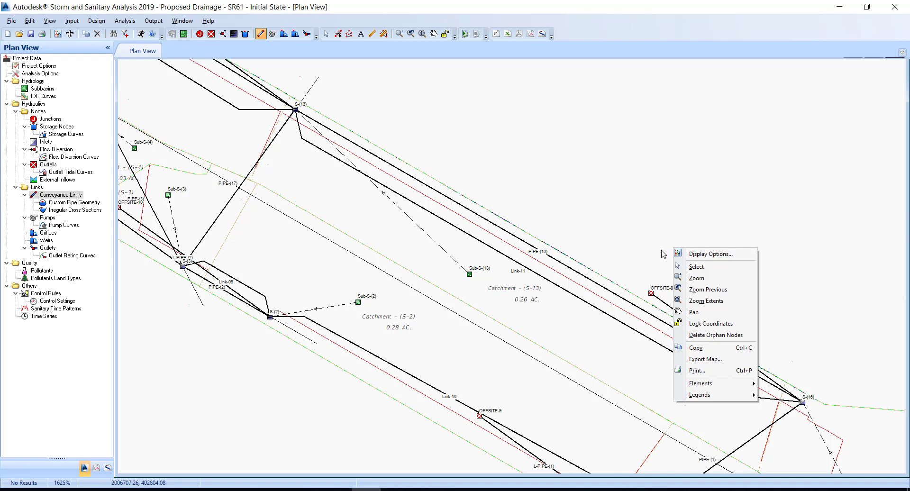
left_click(663, 253)
key("Escape")
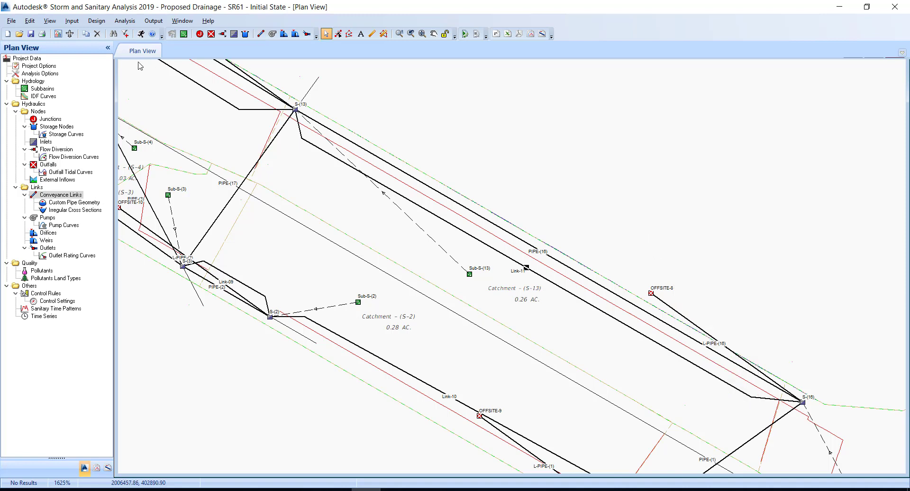
- Save the drainage project and switch to the Screen Shots.pptx slide show in PowerPoint
left_click(11, 20)
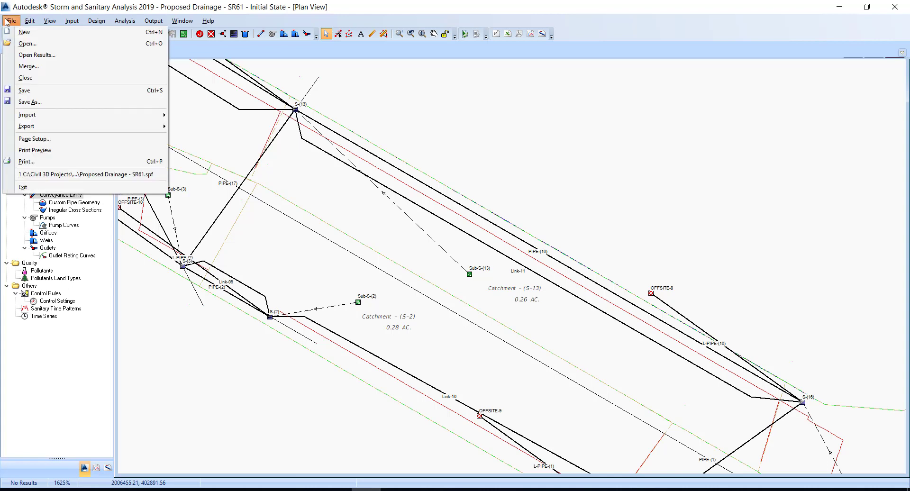
left_click(34, 90)
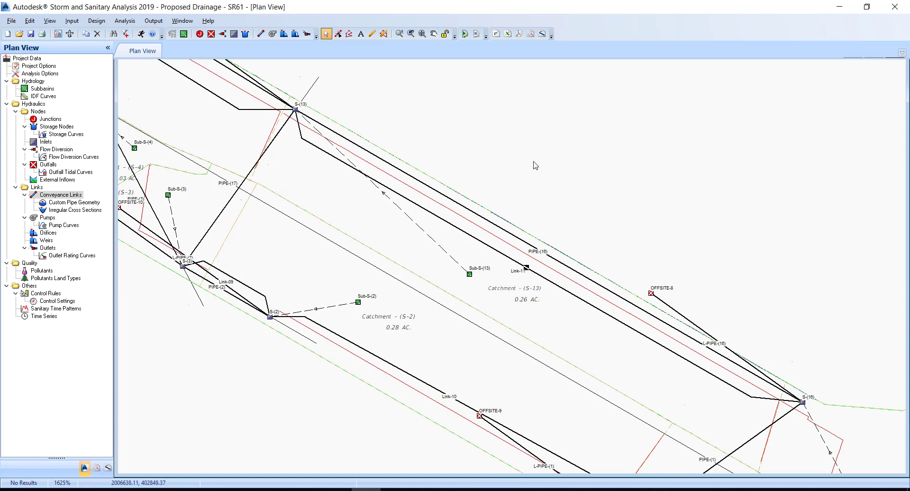
key("alt+Tab")
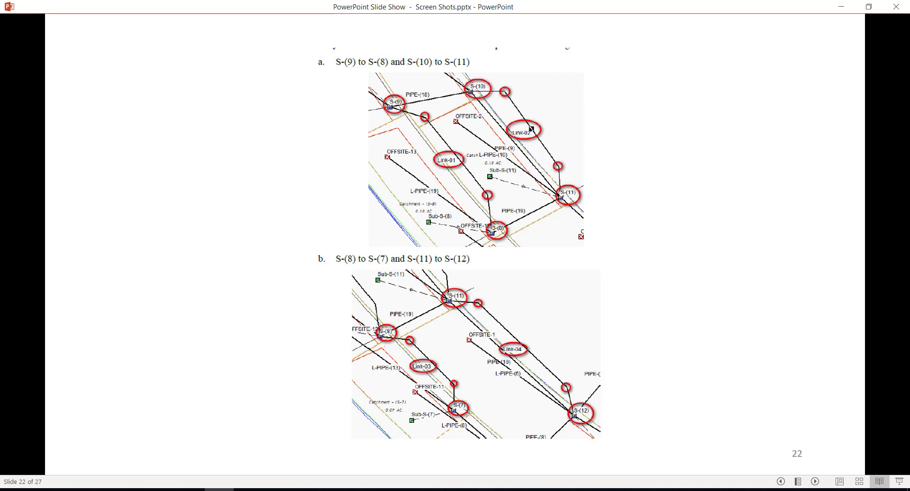
- Review the slides showing the inlet-to-inlet link layouts through slide 25 and switch back to Autodesk Storm and Sanitary Analysis
left_click(815, 481)
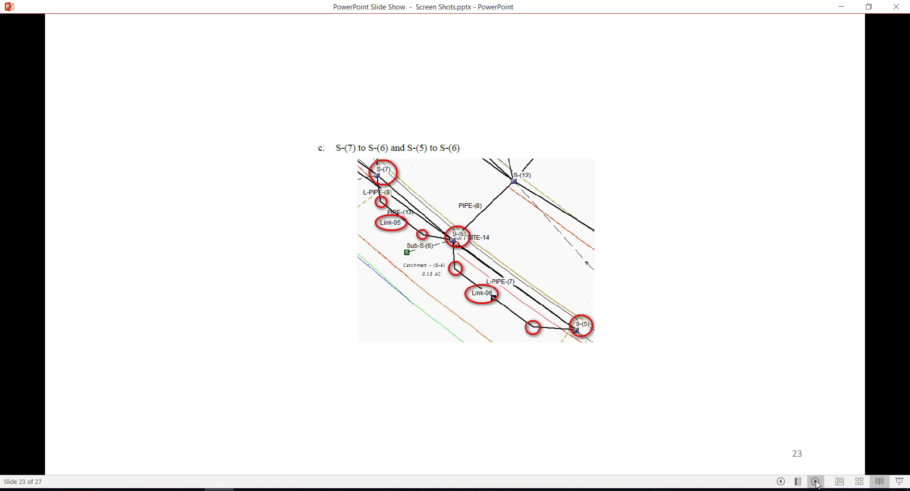
left_click(816, 481)
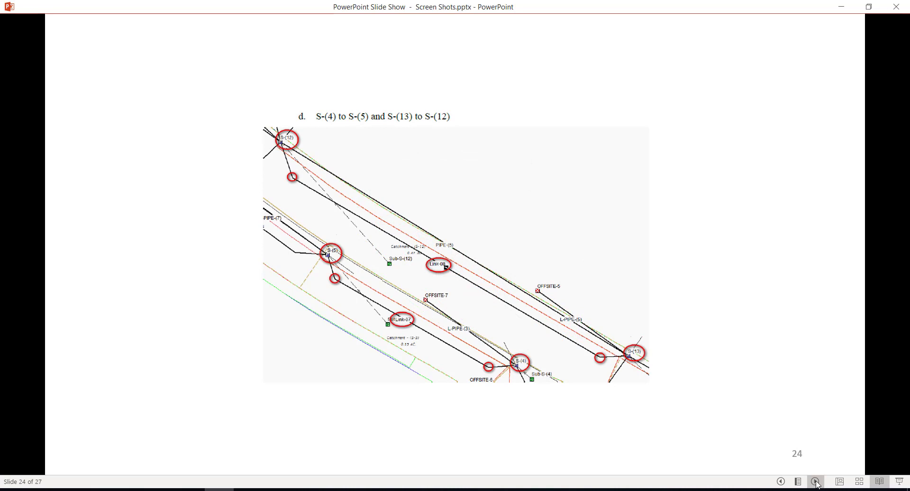
left_click(816, 481)
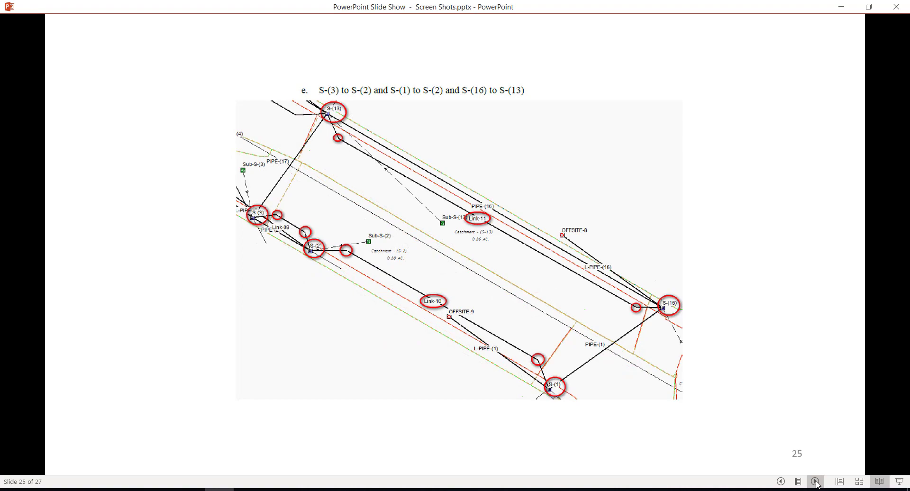
key("alt+Tab")
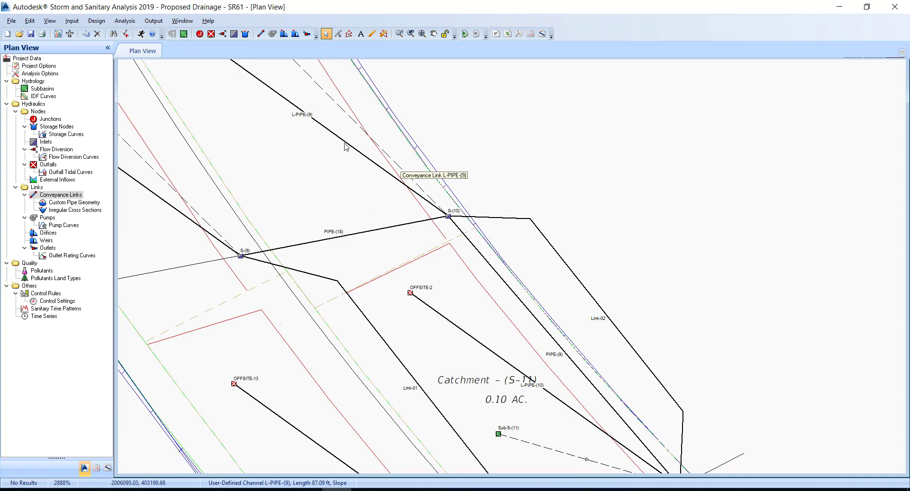
- Copy the link ID of conveyance link L-PIPE-(9) from its properties and close them
double_click(291, 107)
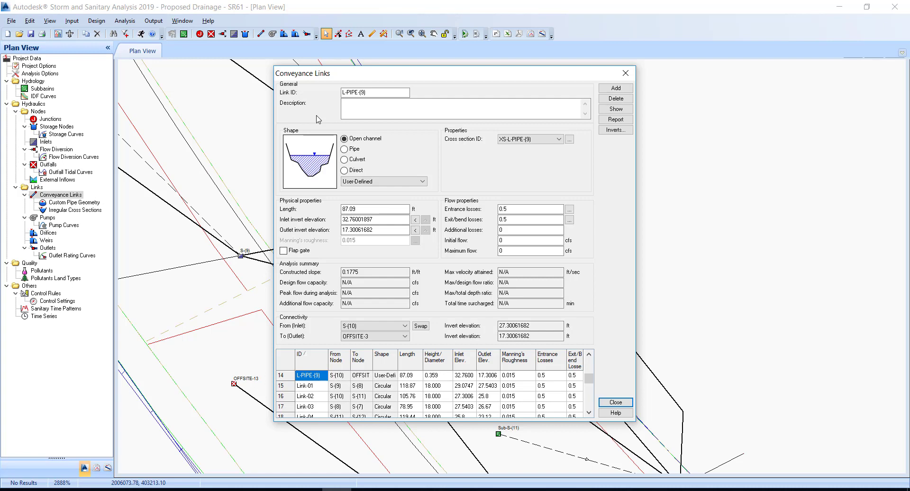
left_click(374, 92)
double_click(346, 92)
right_click(346, 92)
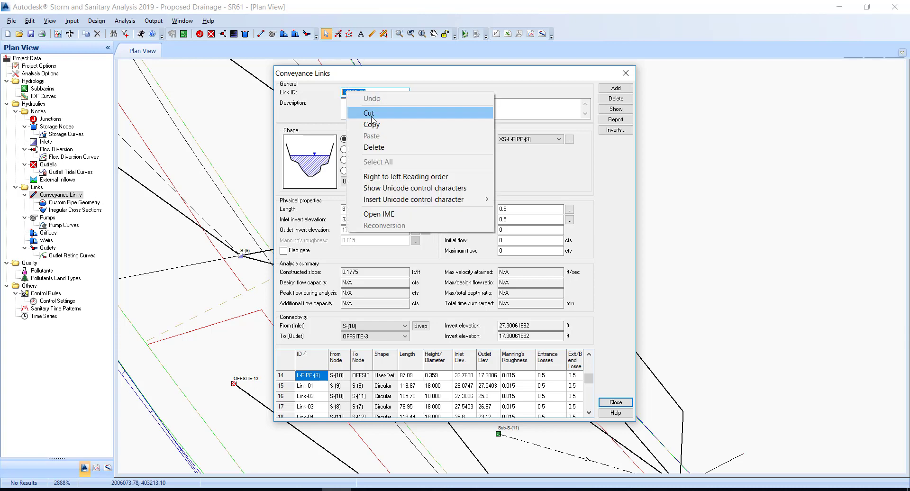
left_click(375, 122)
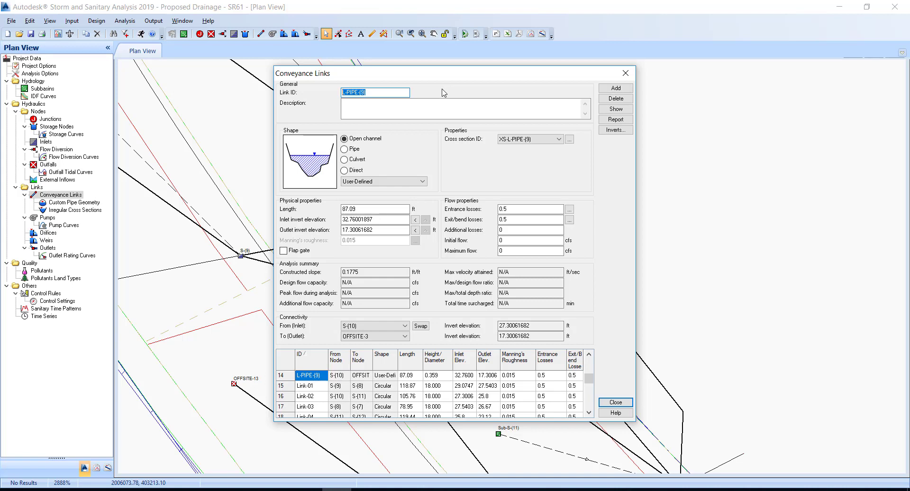
left_click(612, 403)
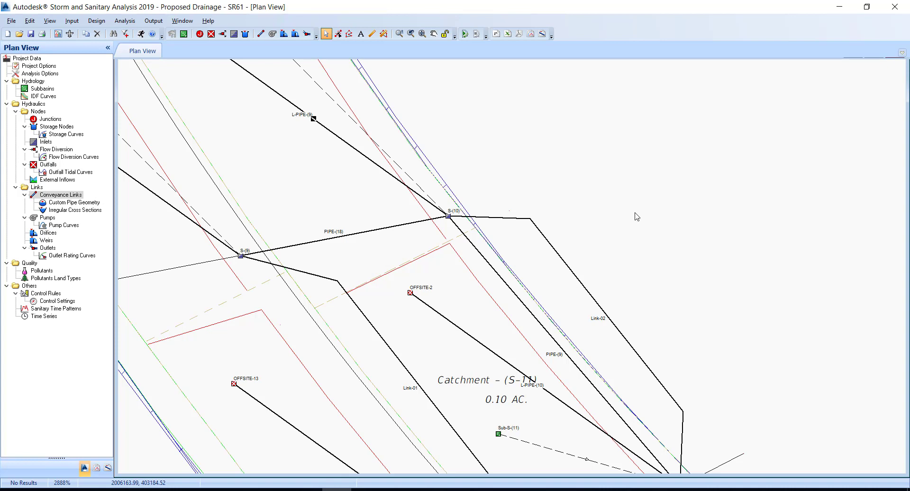
- Delete the outfall OFFSITE-3 at the end of L-PIPE-(9)
scroll(636, 217, "up", 2)
scroll(637, 217, "down", 1)
left_click_drag(645, 225, 694, 251)
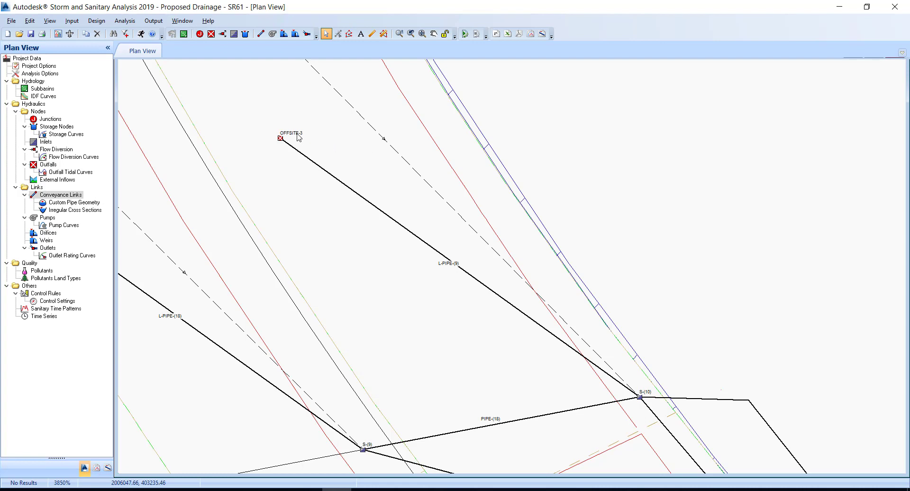
left_click(281, 138)
right_click(283, 139)
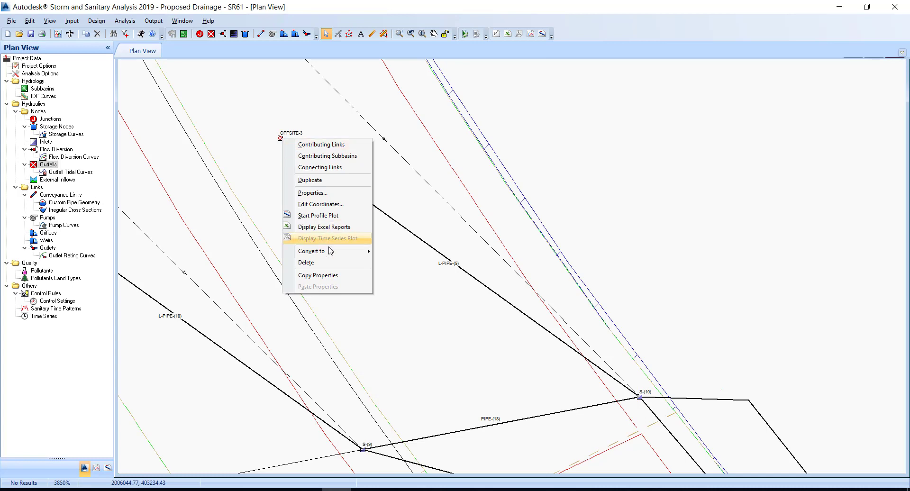
left_click(330, 263)
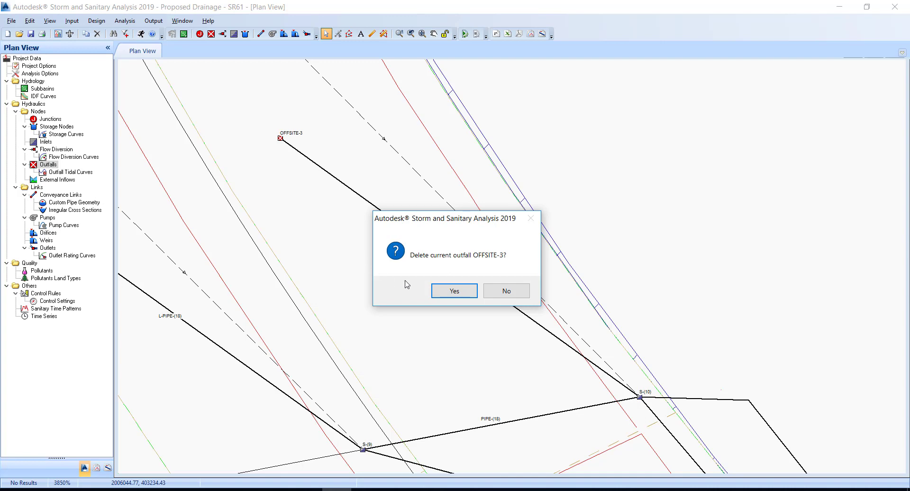
left_click(457, 295)
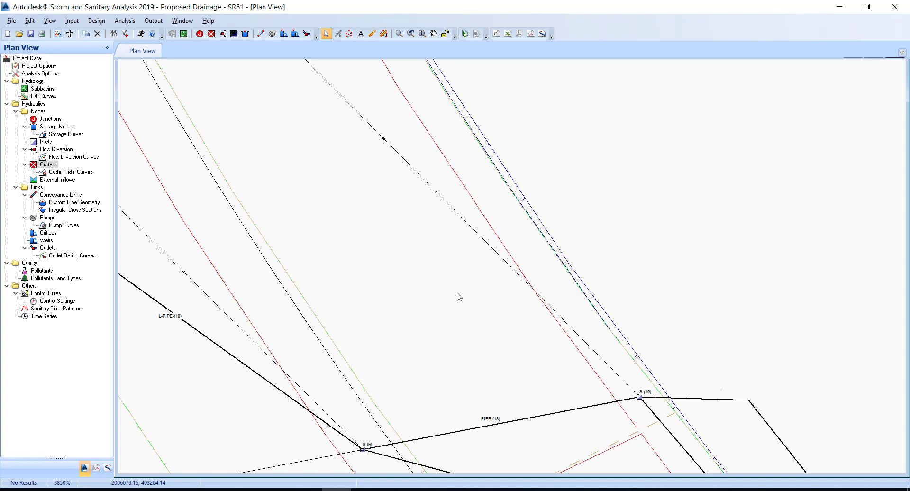
- Rename conveyance link Link-02 with the copied ID L-PIPE-(9) and set its shape to Direct
left_click_drag(462, 301, 371, 141)
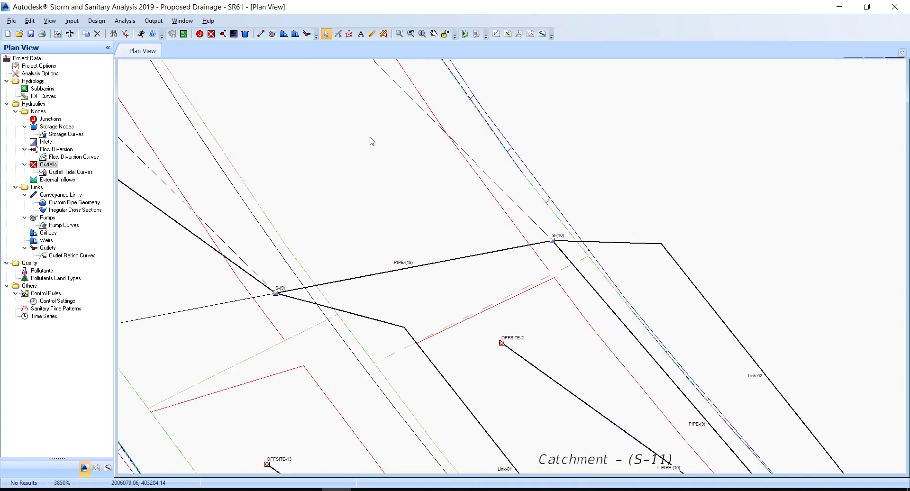
left_click_drag(400, 187, 372, 136)
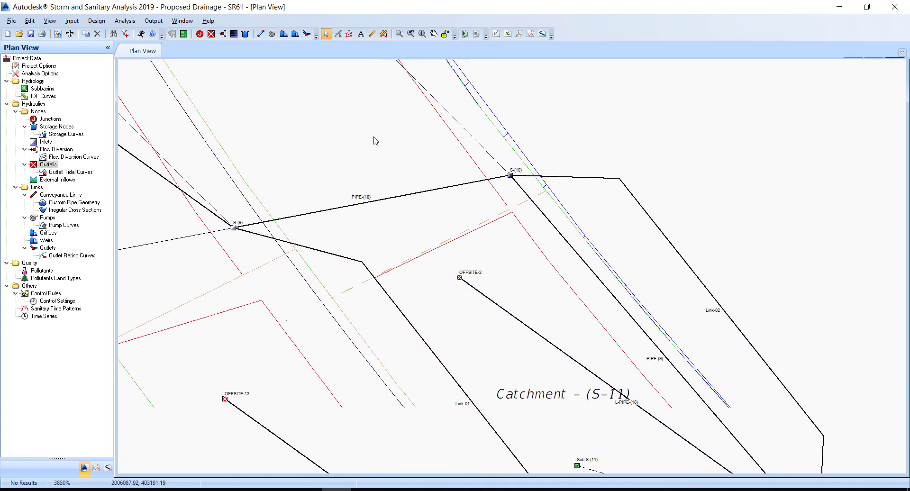
double_click(721, 313)
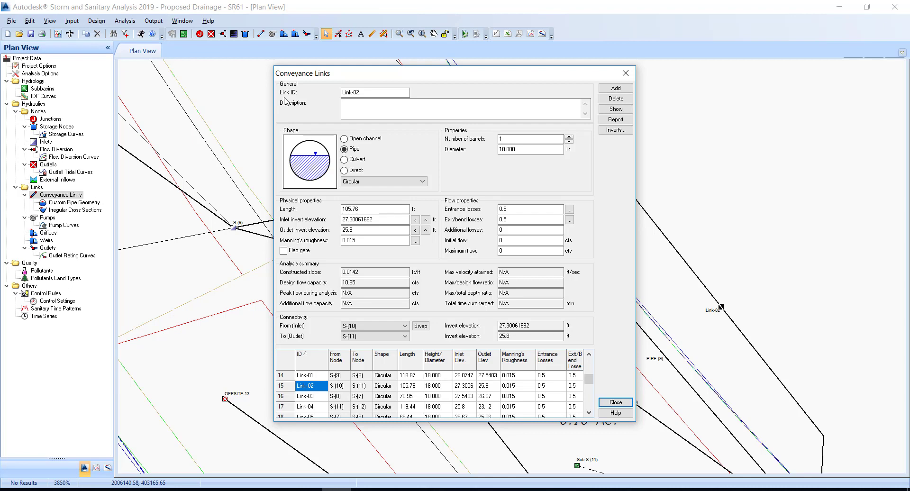
left_click(364, 92)
double_click(353, 92)
right_click(347, 93)
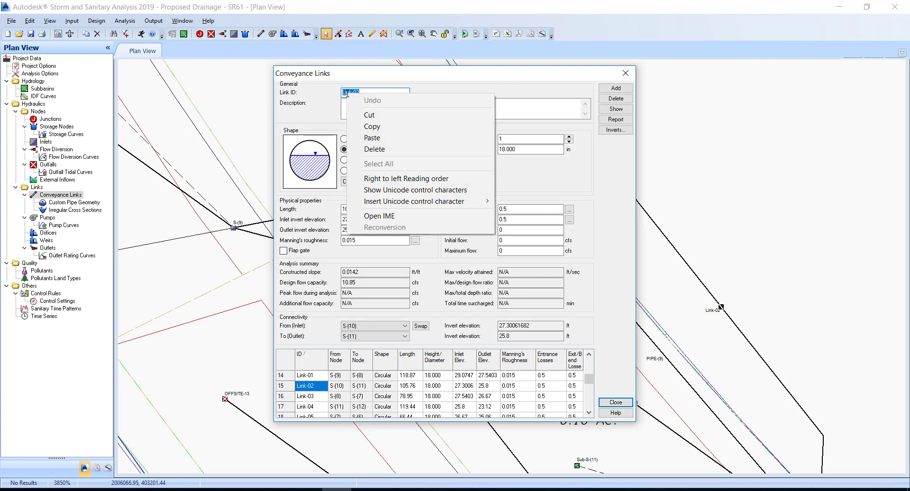
left_click(372, 138)
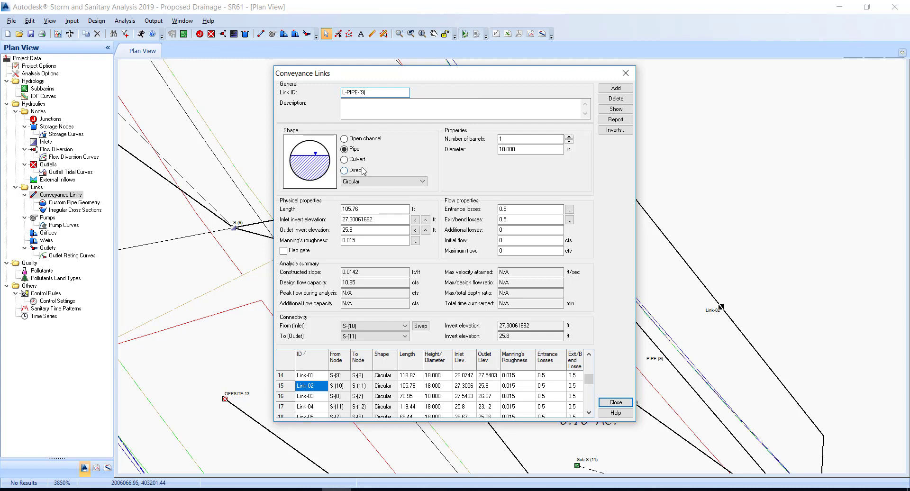
left_click(346, 171)
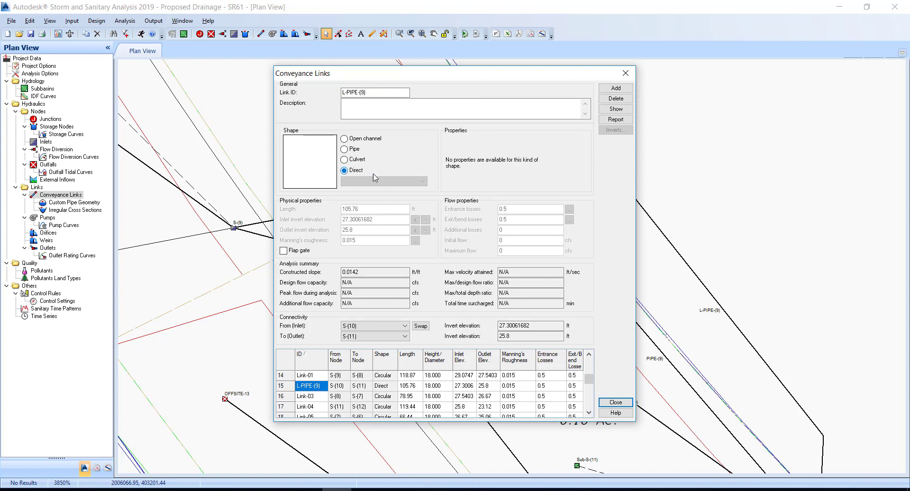
left_click(615, 402)
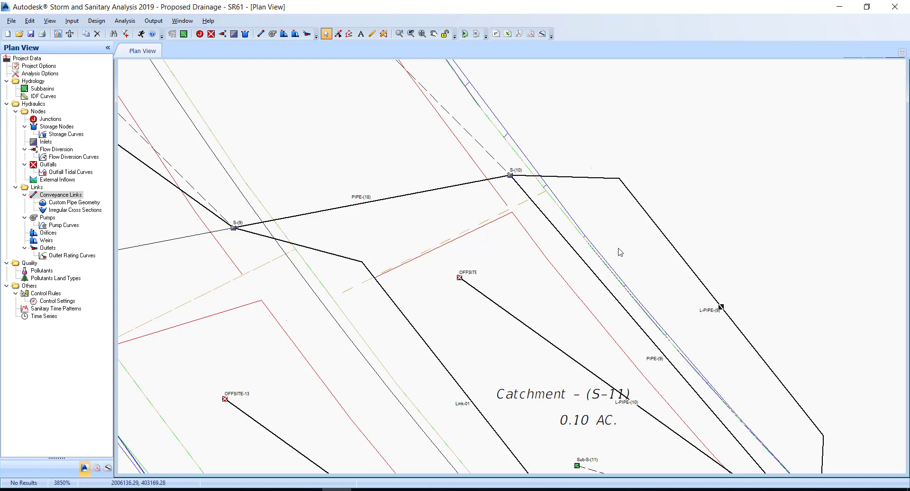
- Check the roadway/gutter bypass link assigned to inlet S-(10) in its properties and close them
left_click_drag(620, 251, 598, 236)
double_click(488, 159)
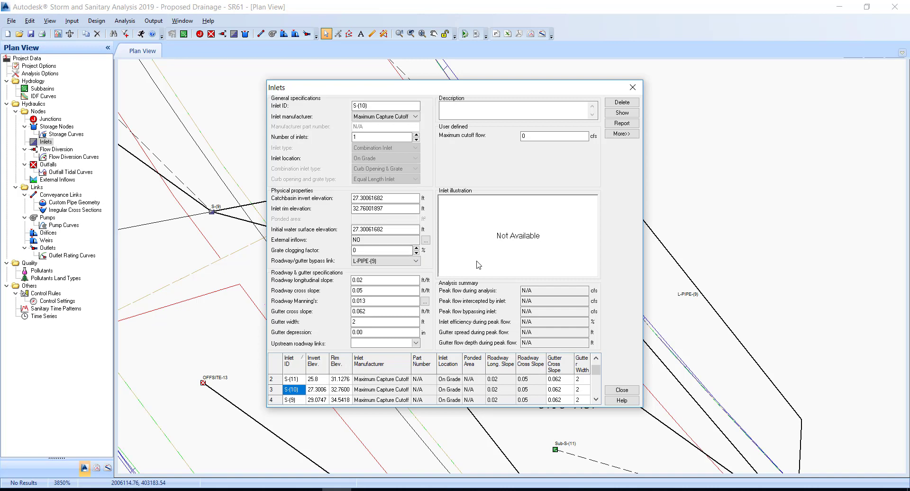
left_click(622, 389)
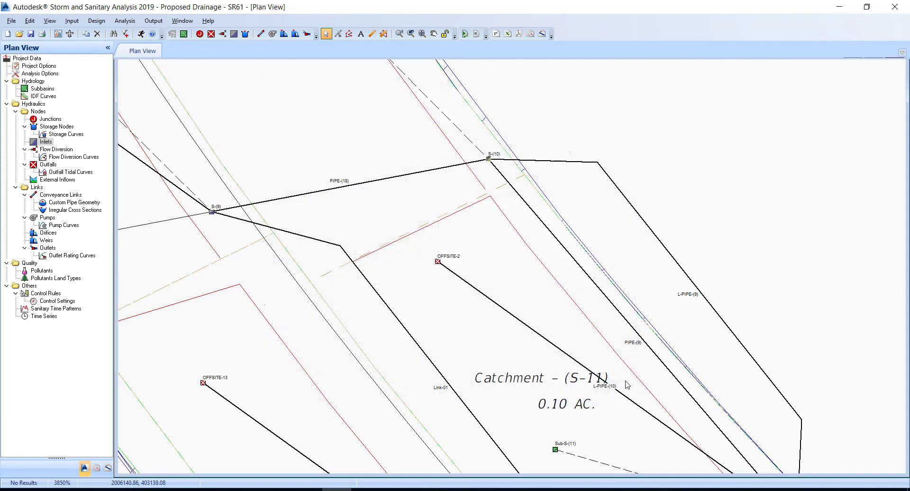